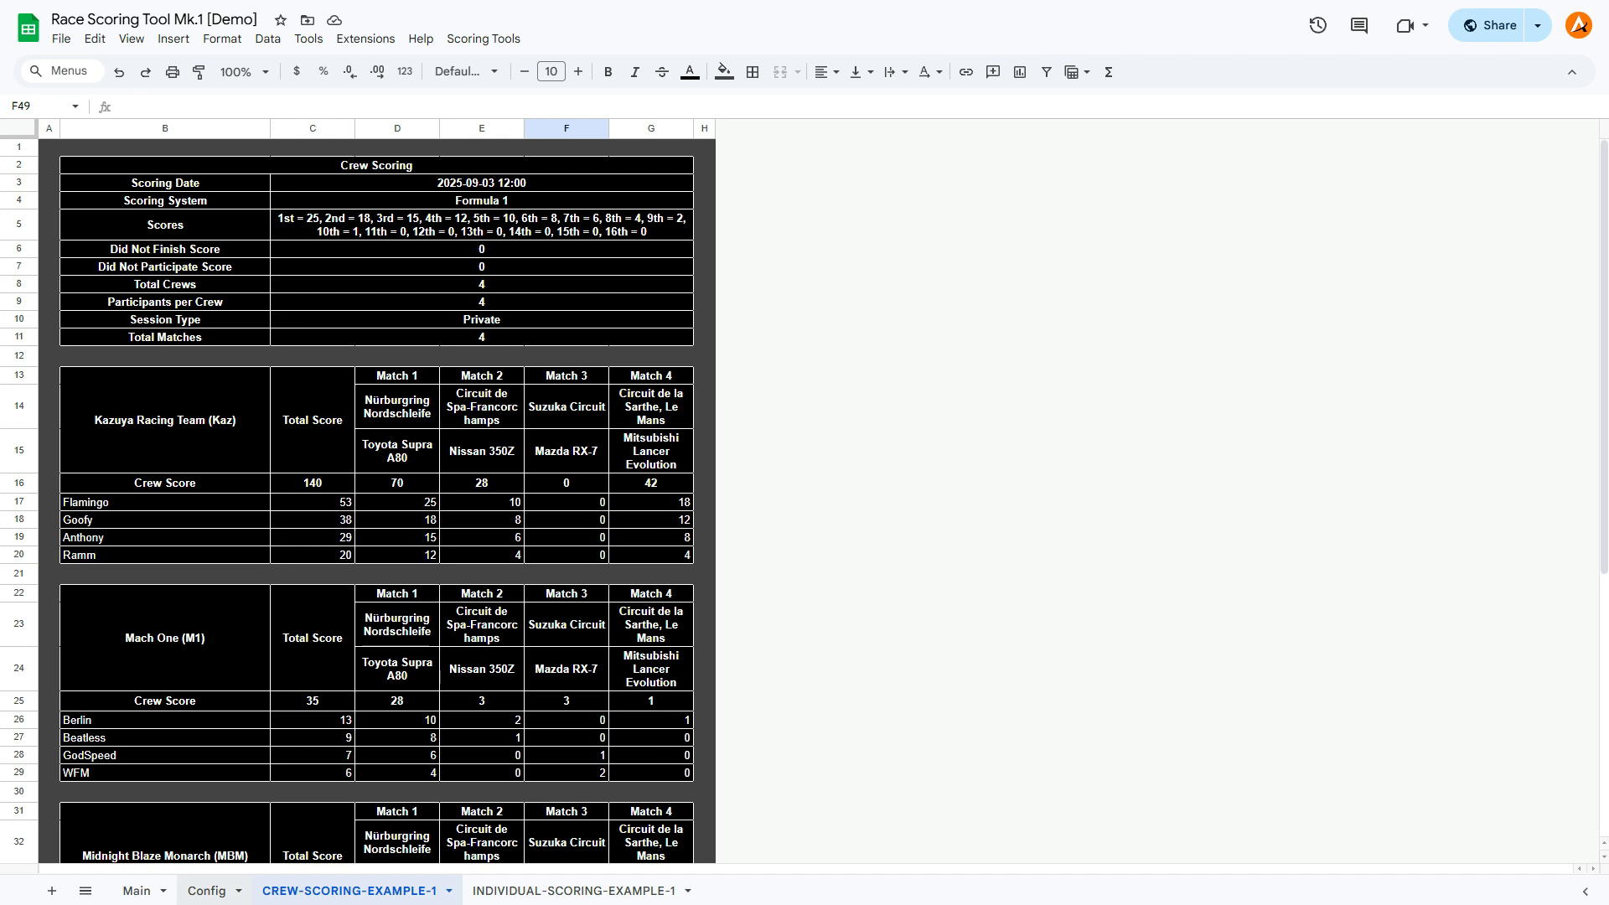
In the Config sheet, set the Custom V1 scores to 50 for place 2 and 33 for place 3.
left_click(206, 890)
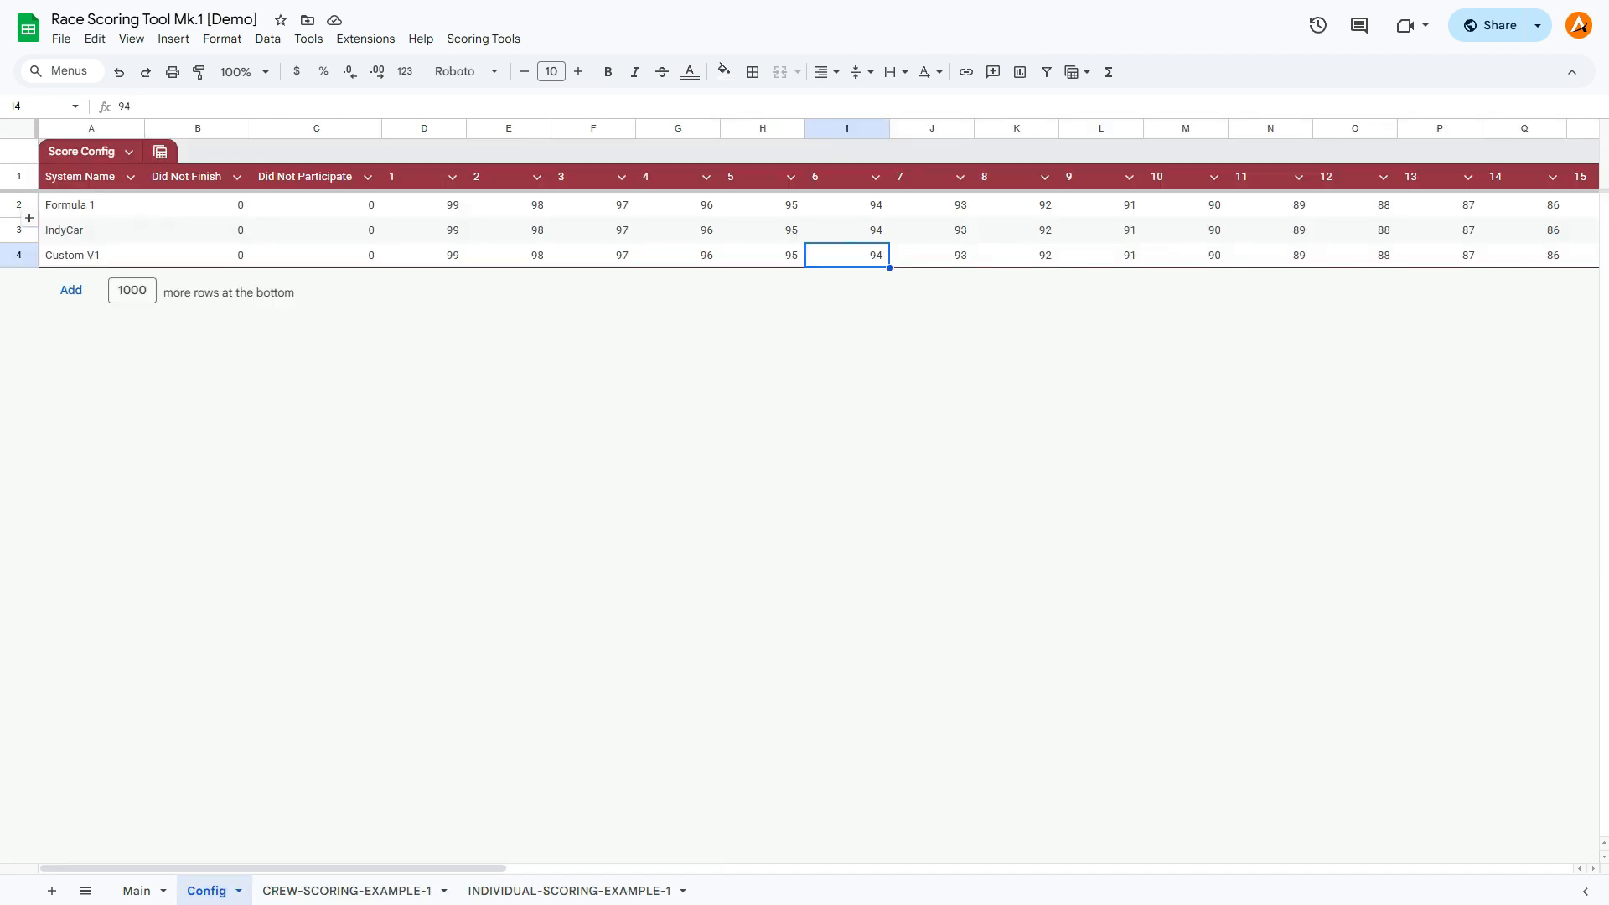
left_click_drag(83, 207, 84, 234)
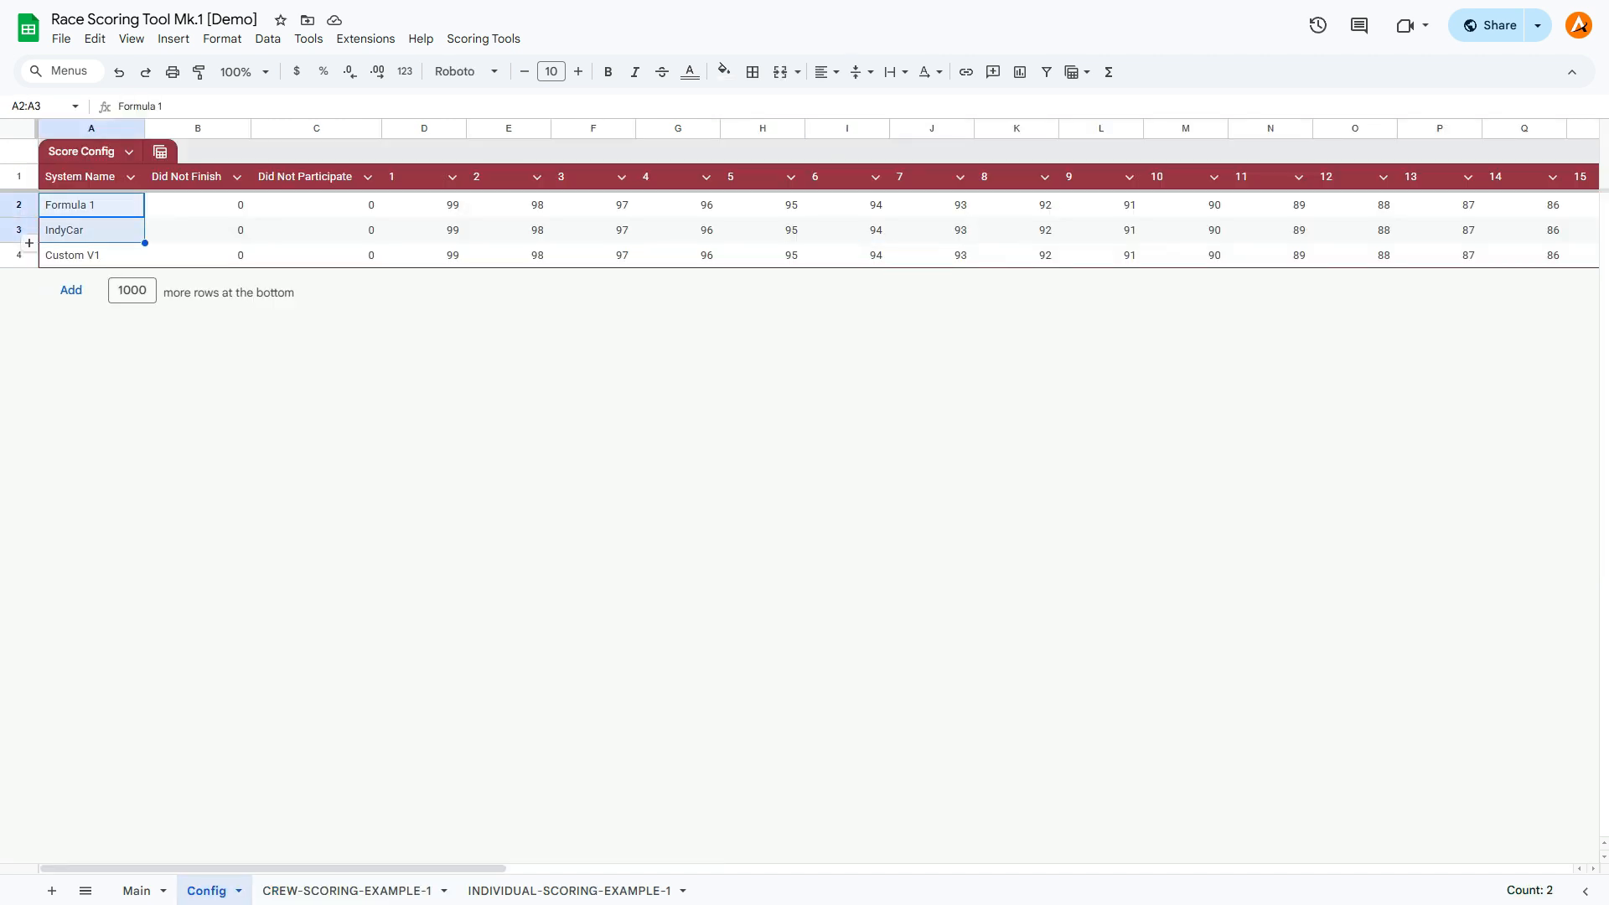
left_click(83, 256)
left_click(198, 205)
left_click(424, 205)
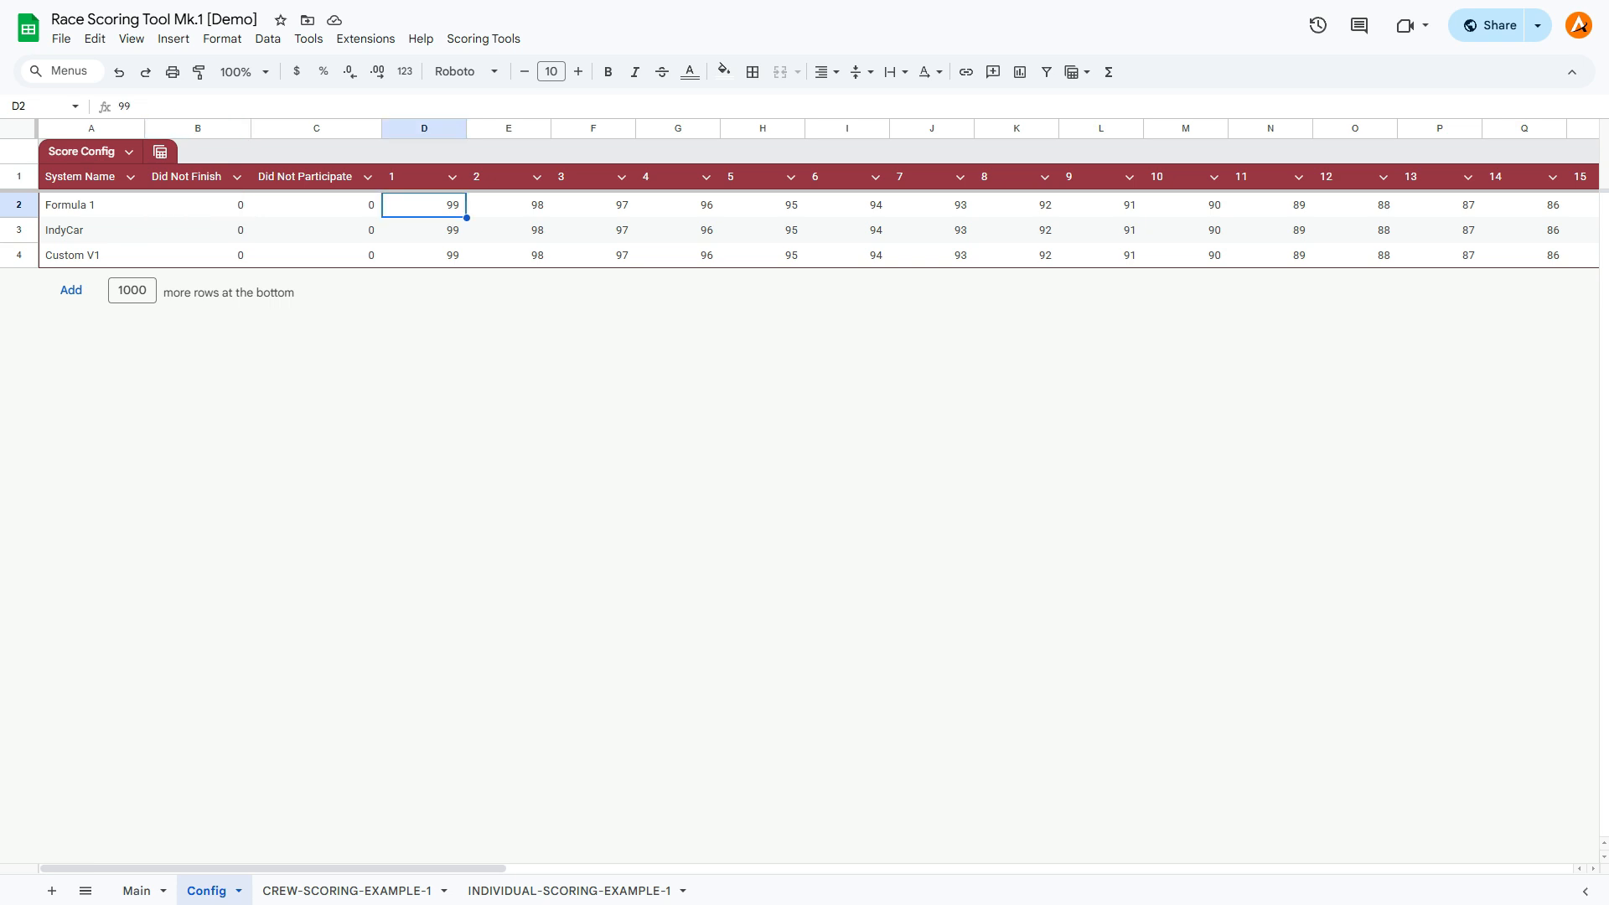
left_click(424, 256)
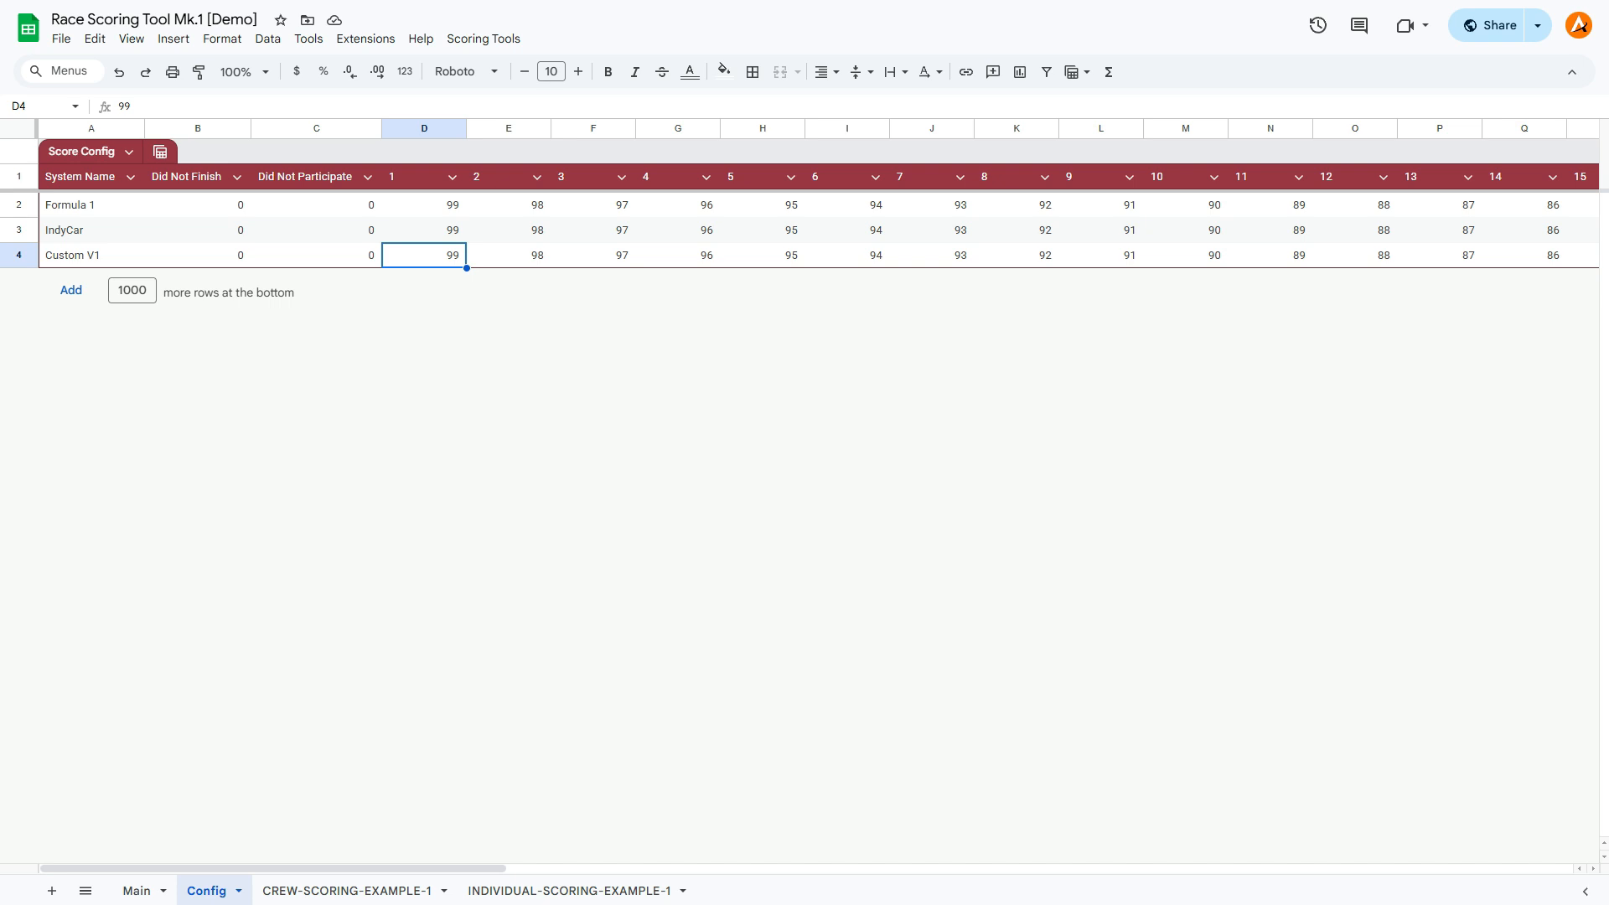
left_click(509, 256)
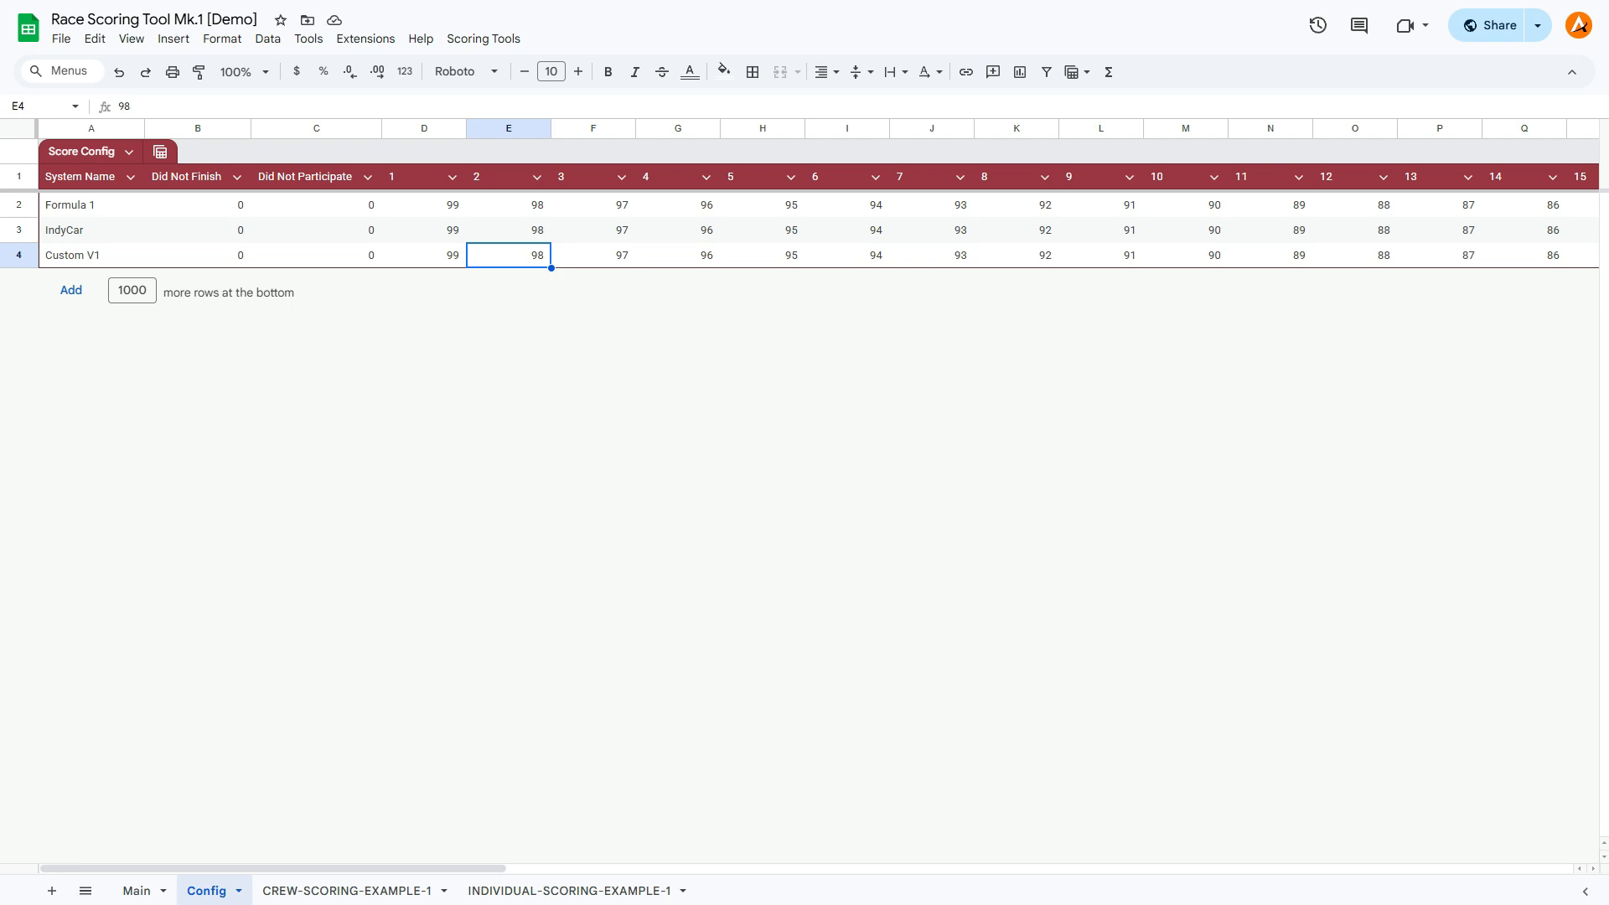
type("50")
key("Tab")
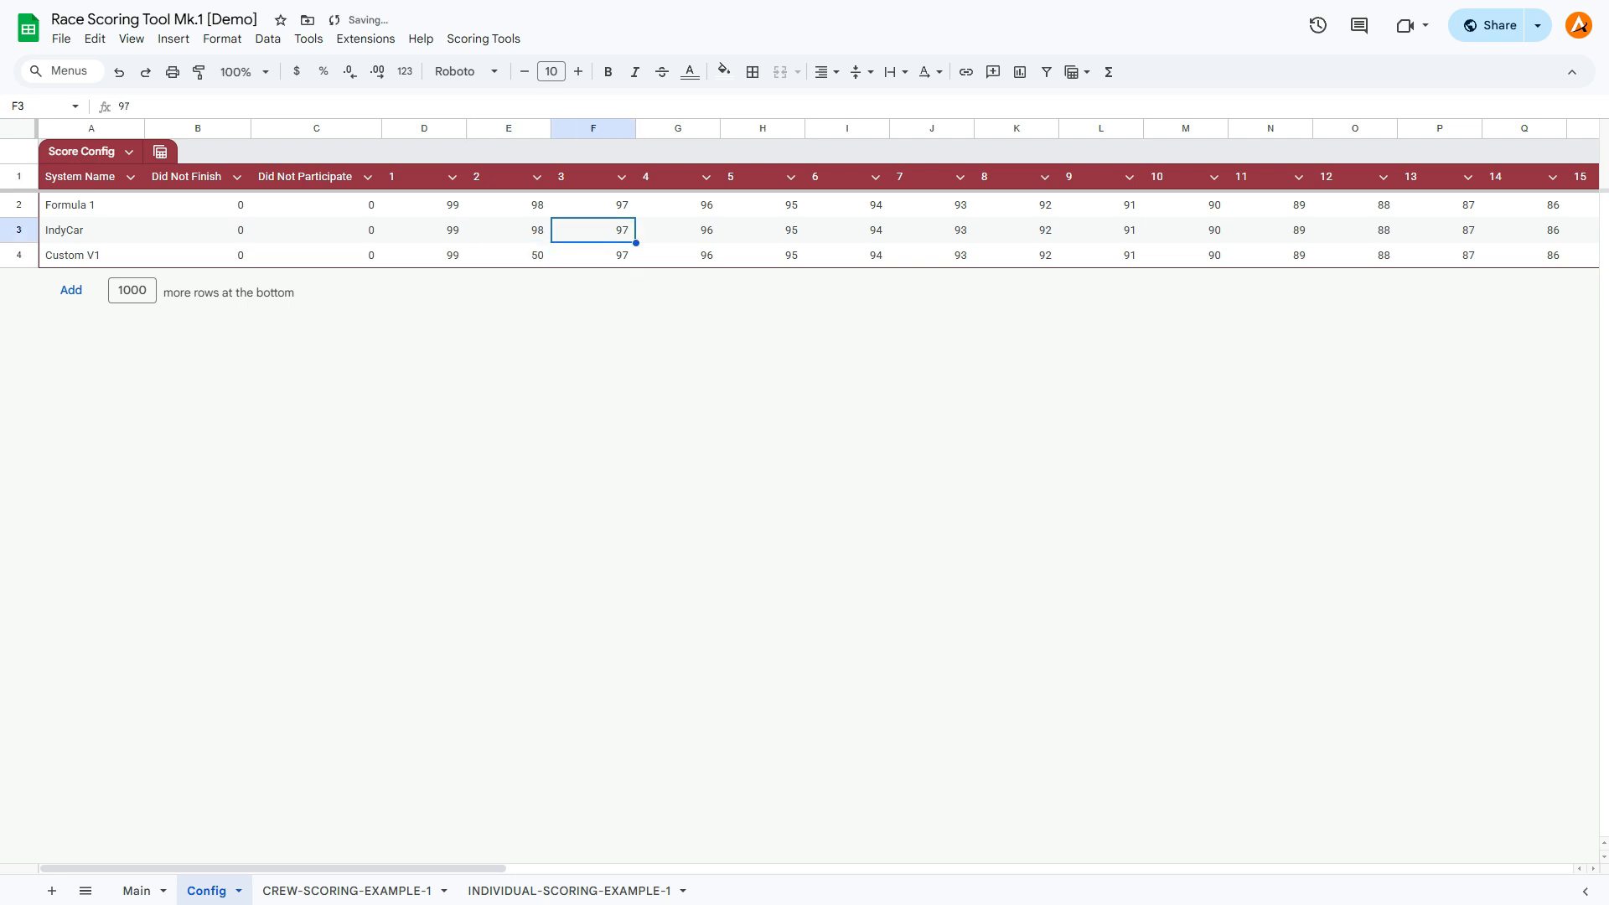
type("33")
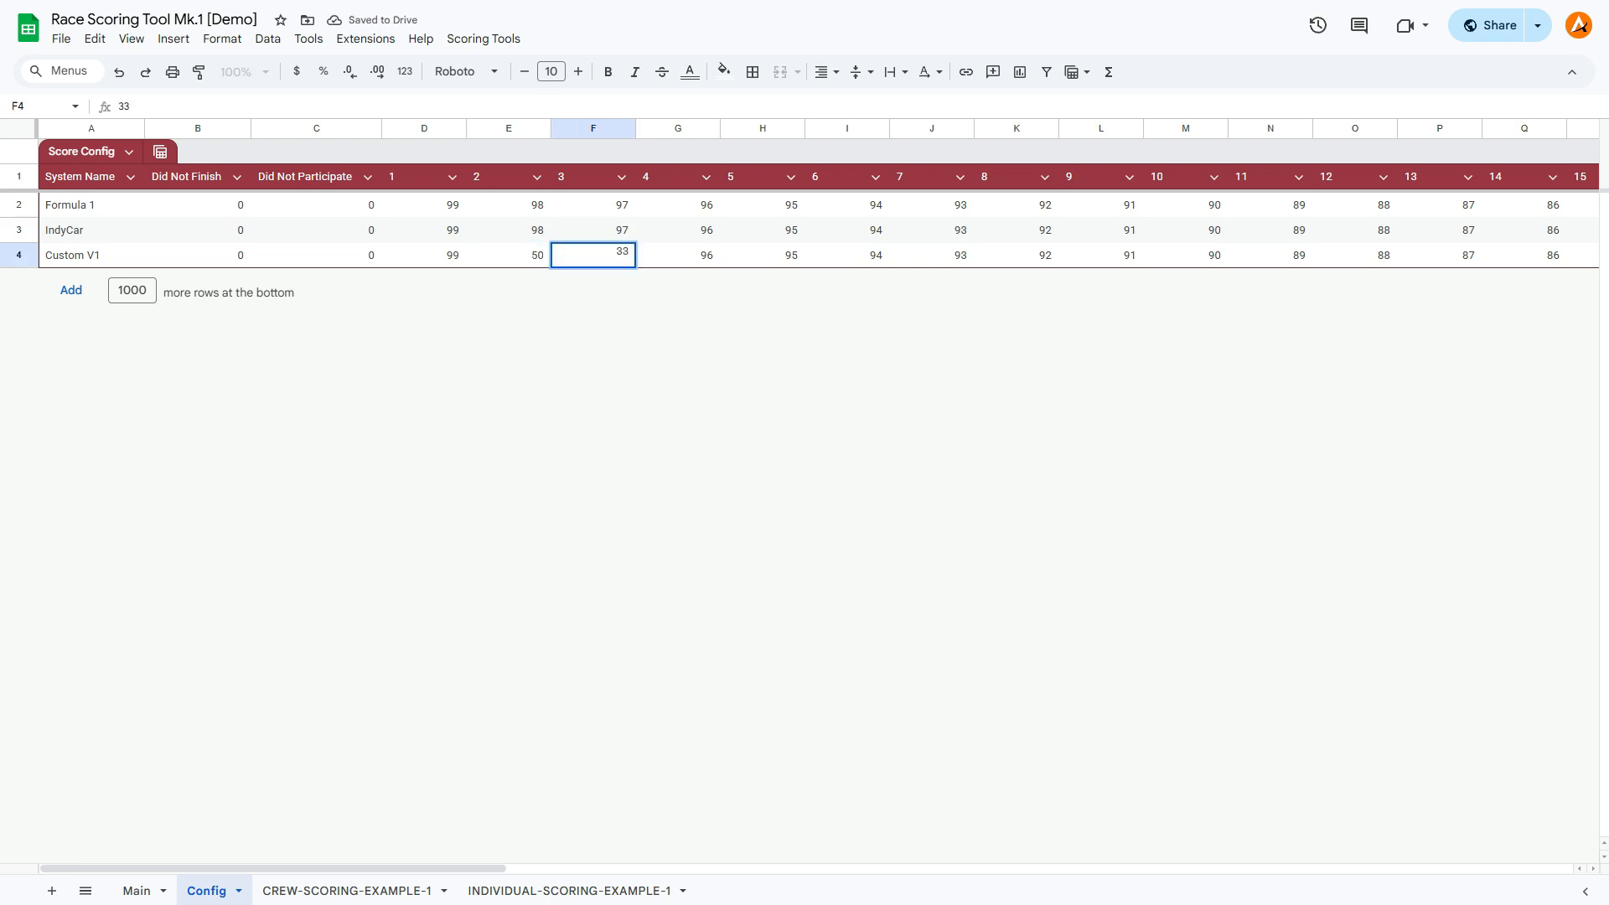
Add a column after place 52 at the end of the Score Config table and title it 53.
left_click_drag(272, 868, 1339, 868)
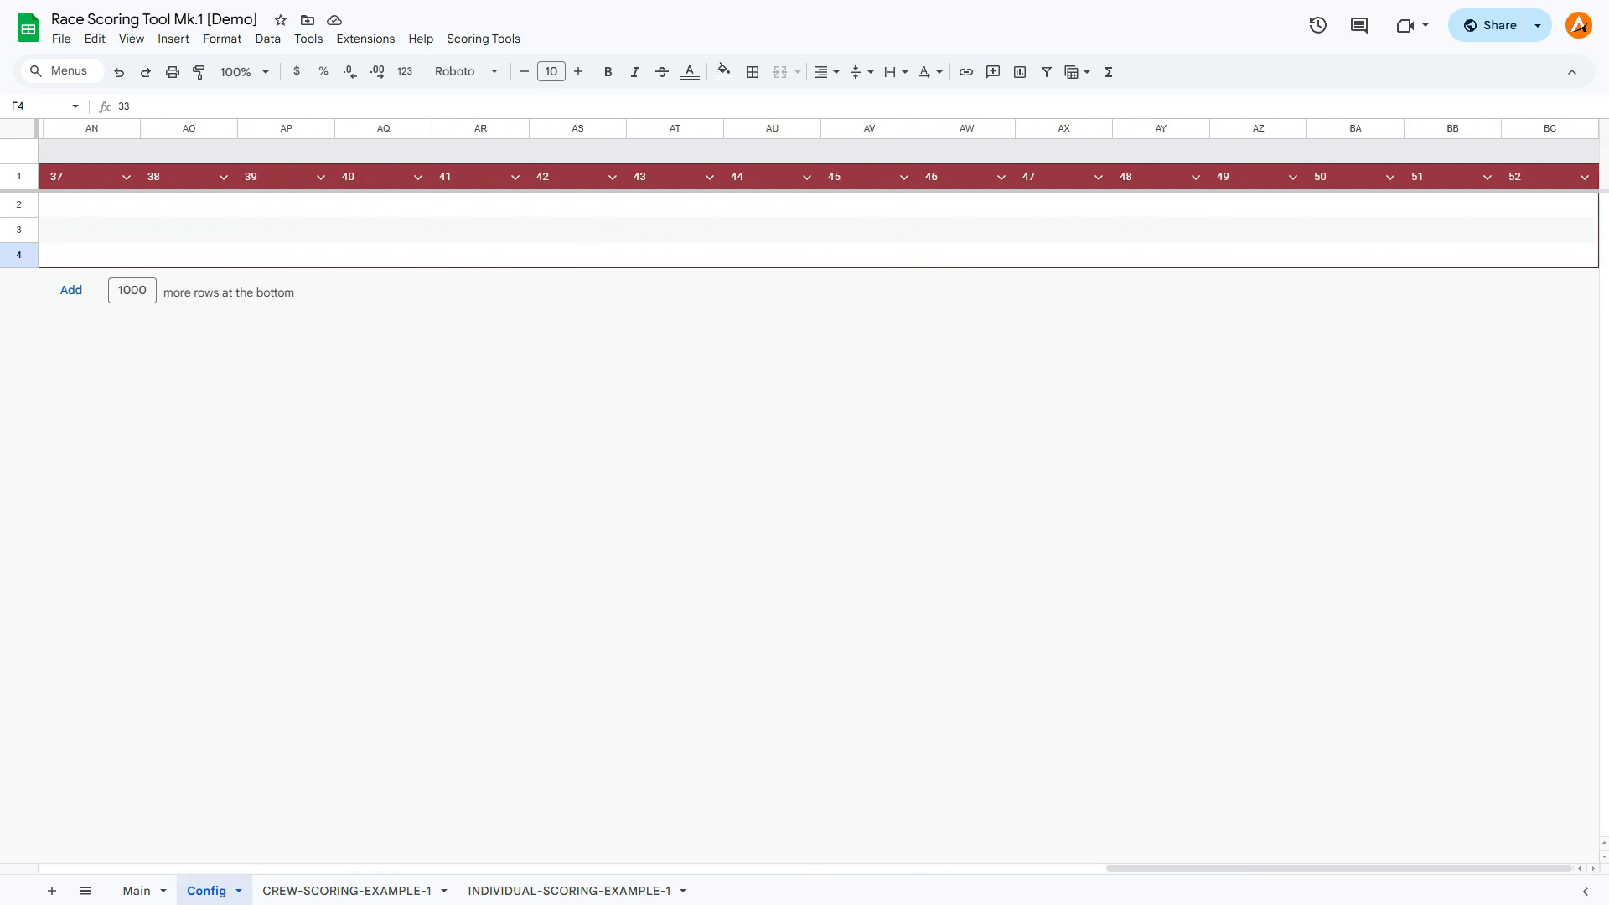
right_click(1542, 205)
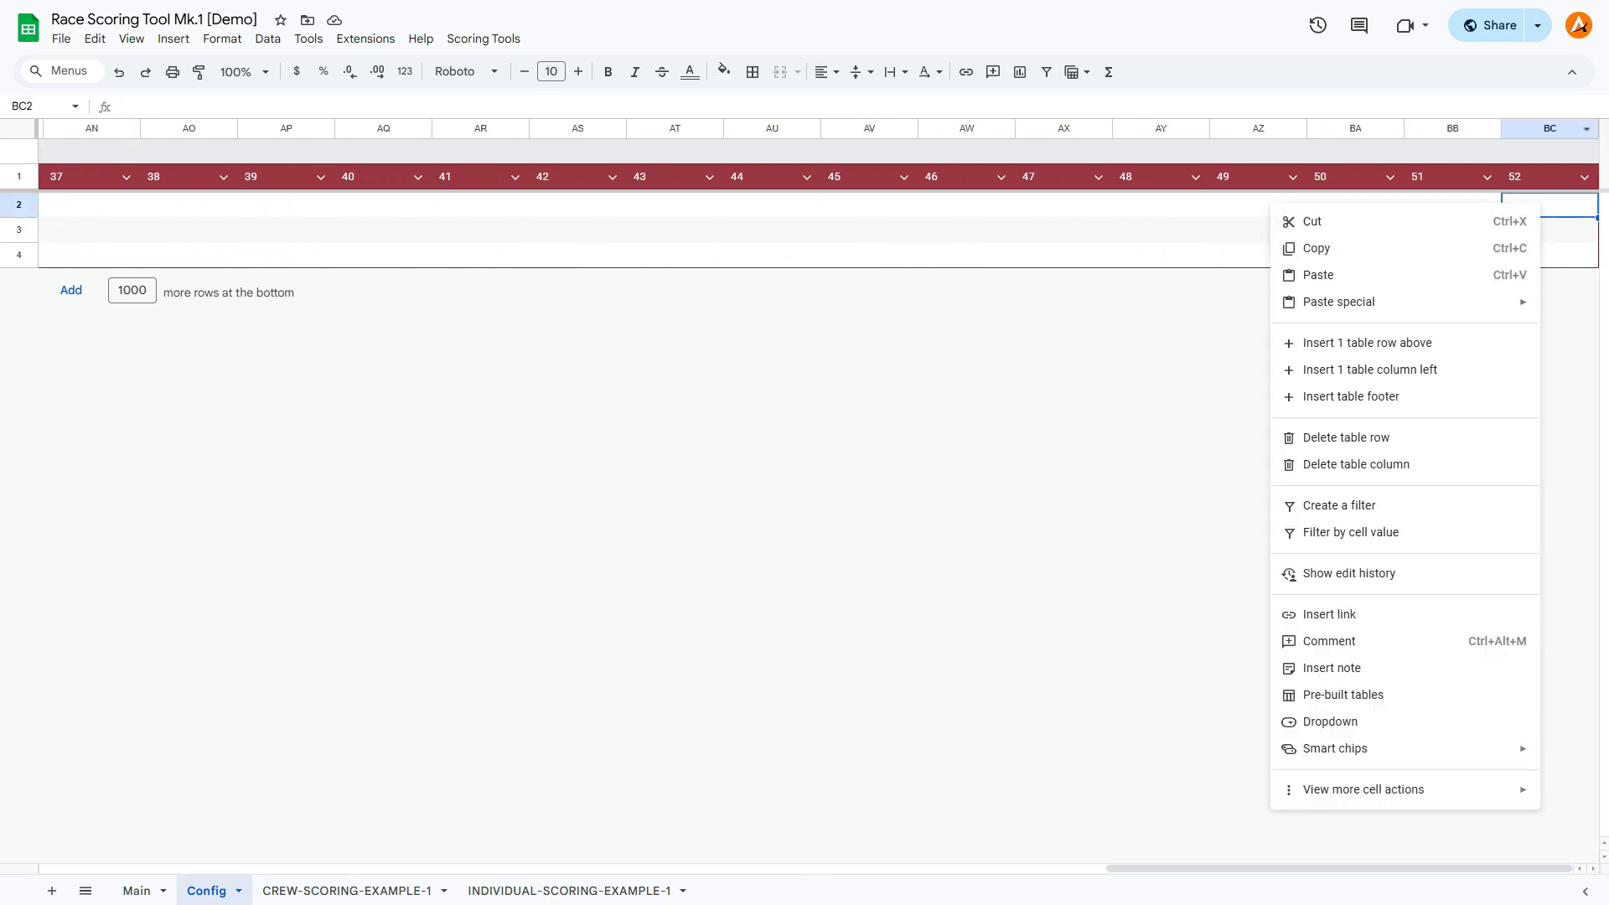
left_click(1546, 128)
right_click(1546, 128)
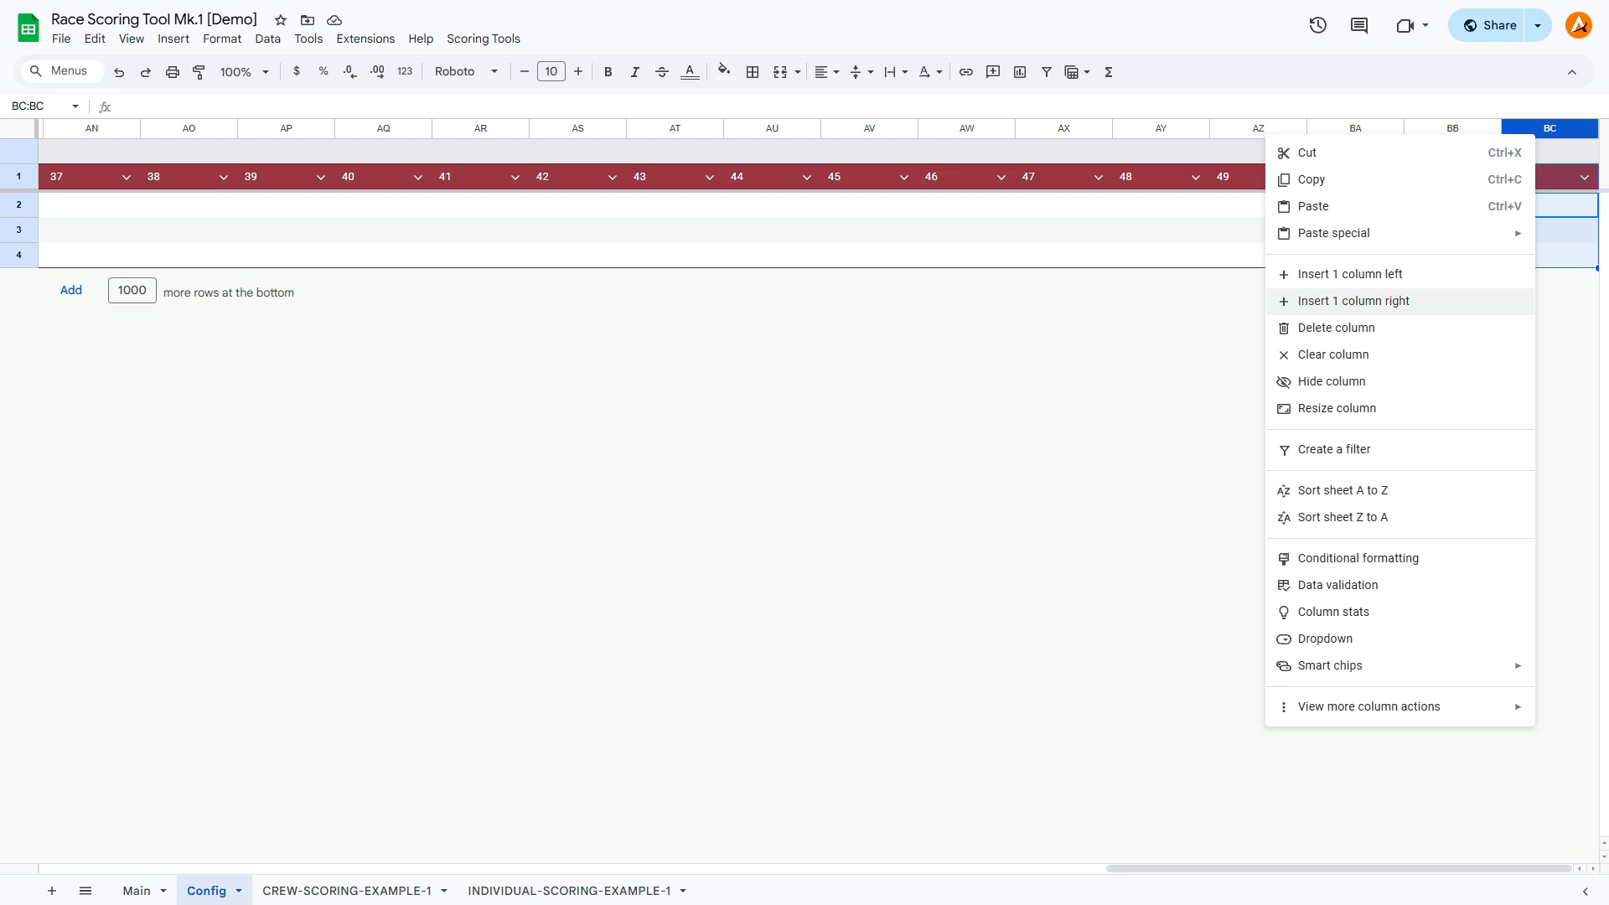
left_click(1353, 300)
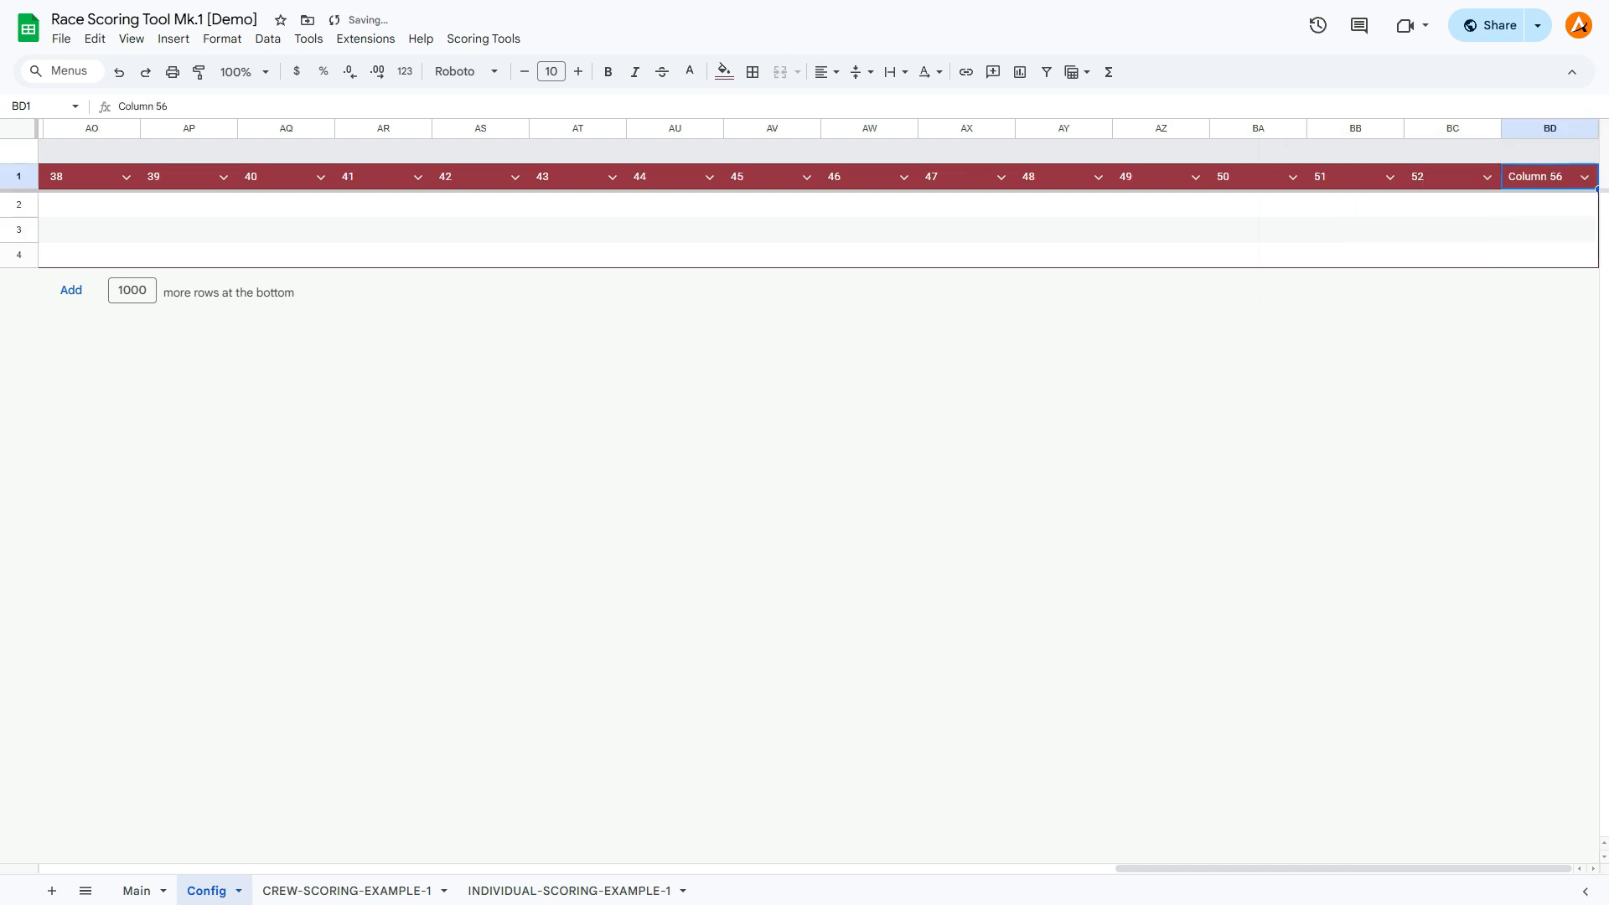
type("53")
key("Return")
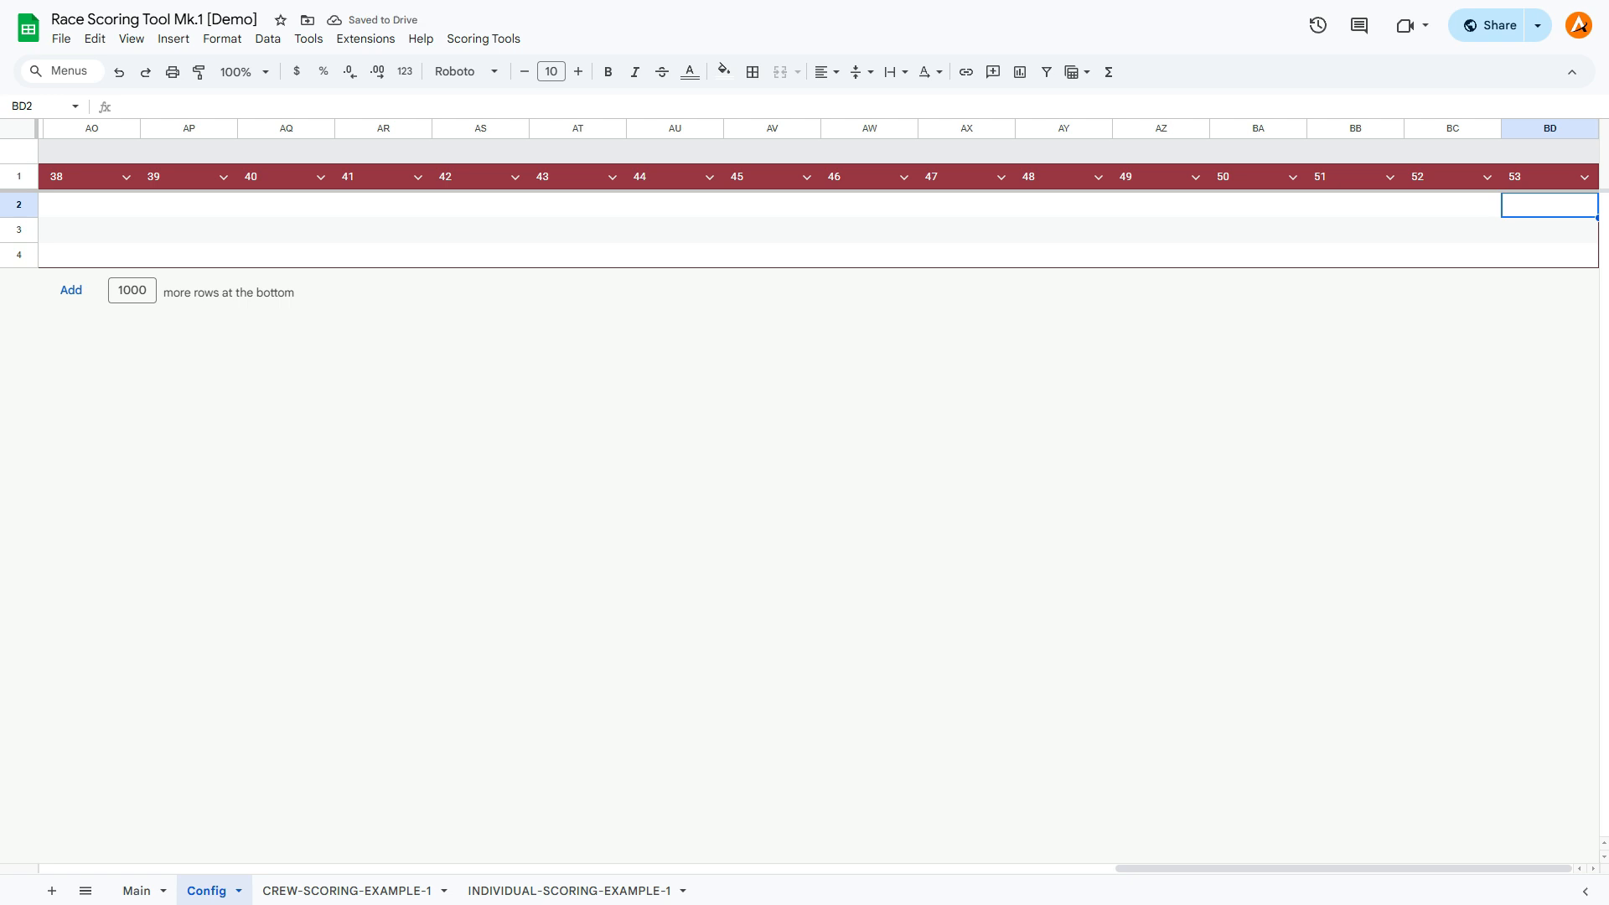
left_click_drag(1343, 868, 268, 869)
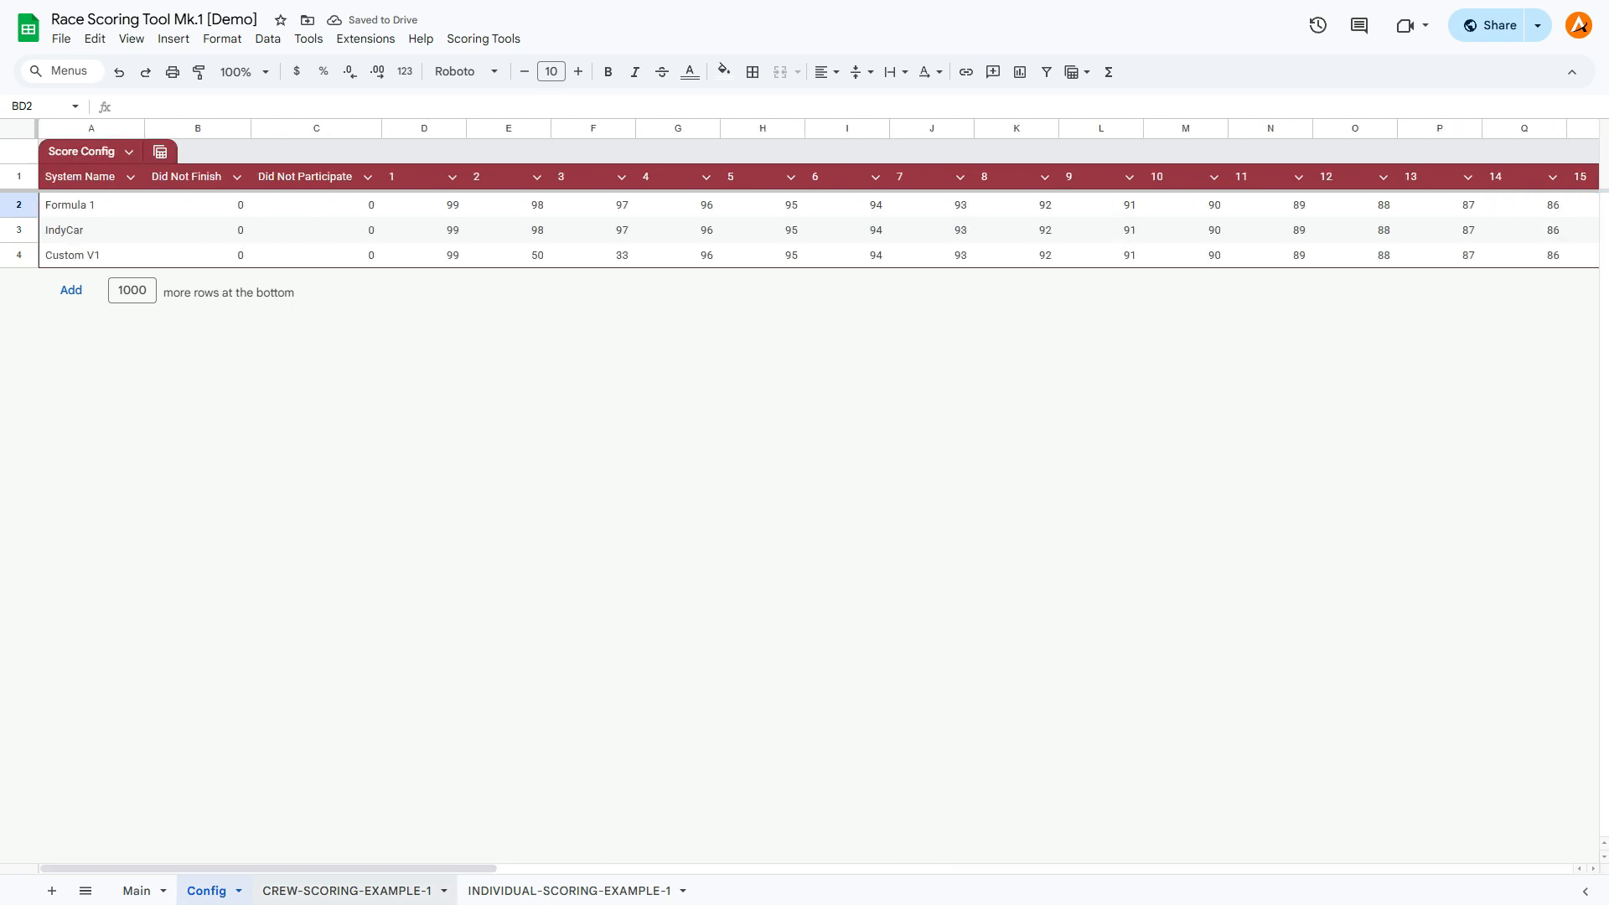
From the Main sheet, create a private crew scoring sheet with 3 crews, 4 participants per crew, 6 matches and the Formula 1 scoring system.
left_click(136, 890)
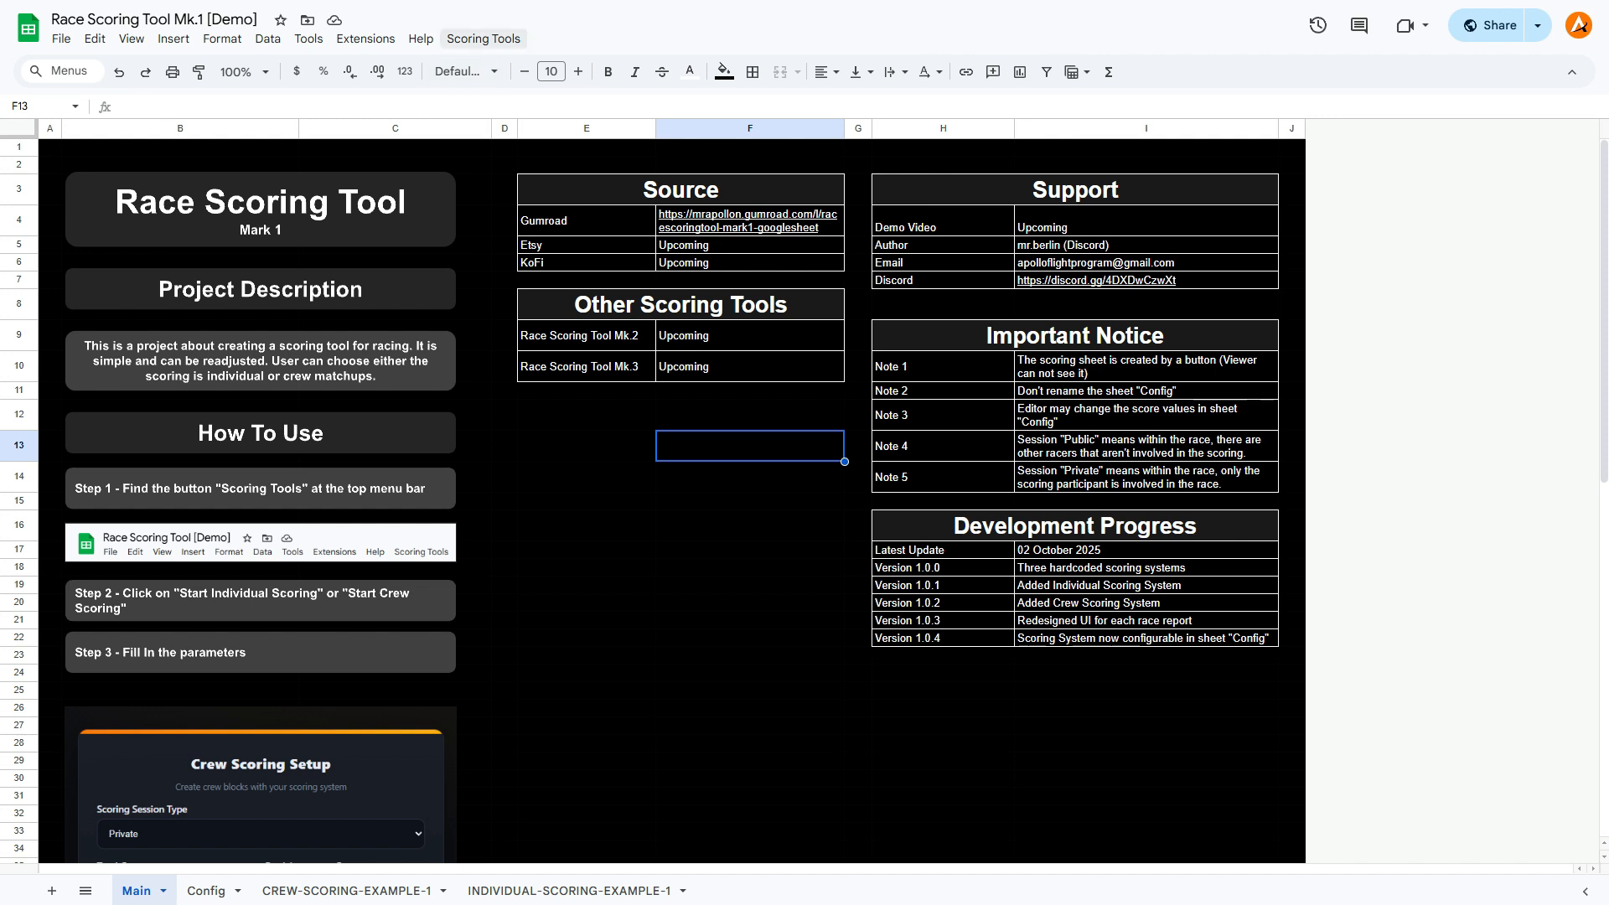
left_click(484, 38)
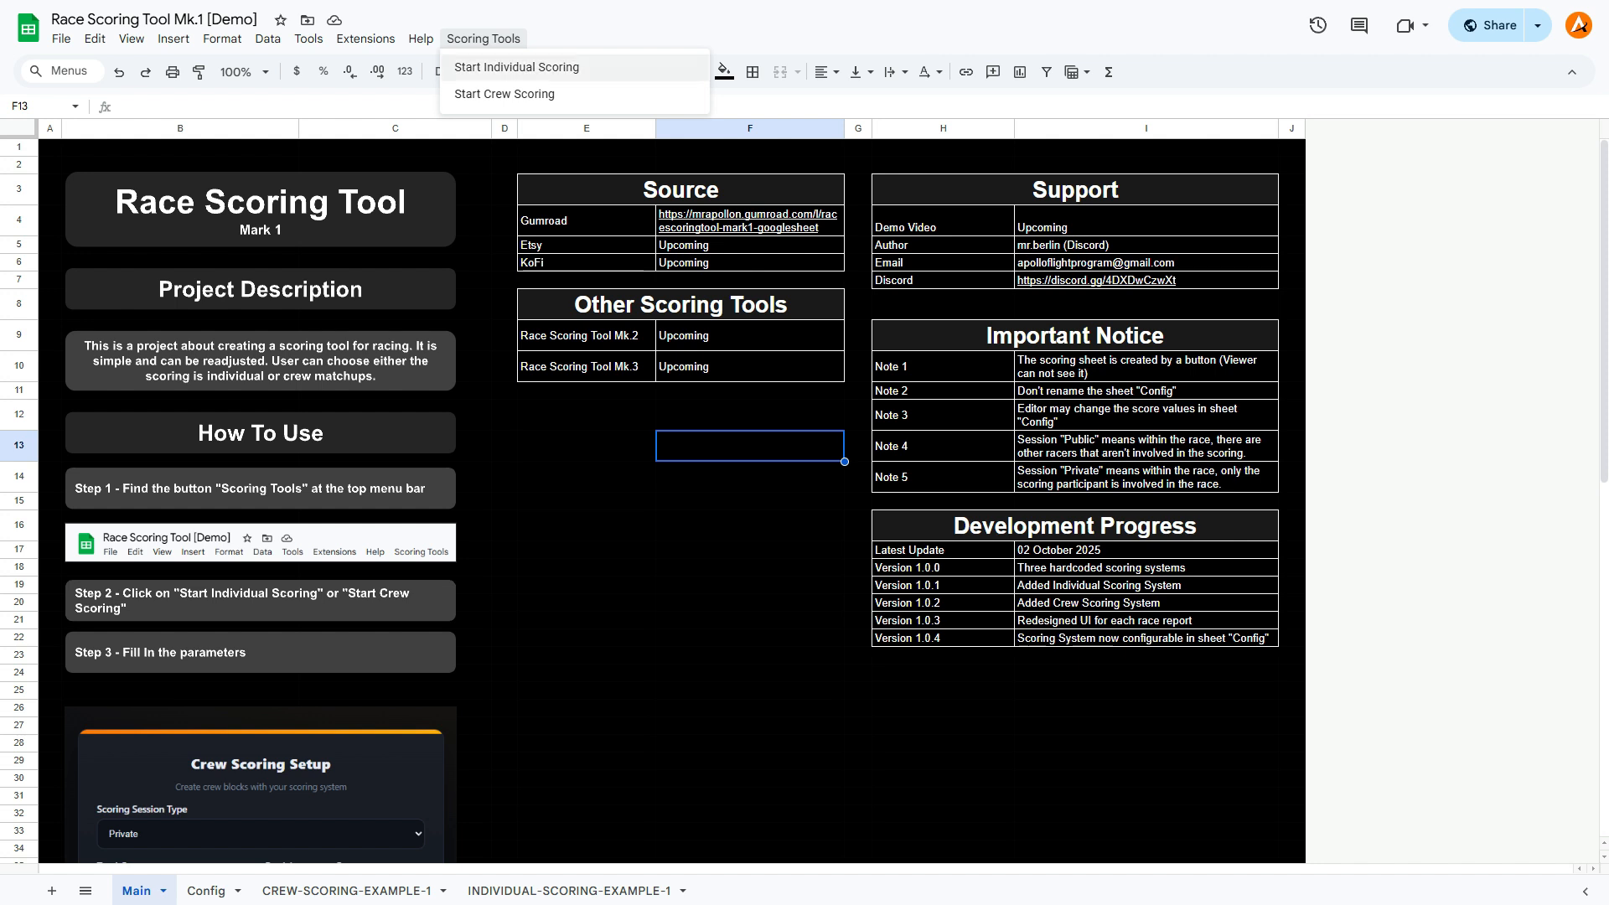
left_click(505, 94)
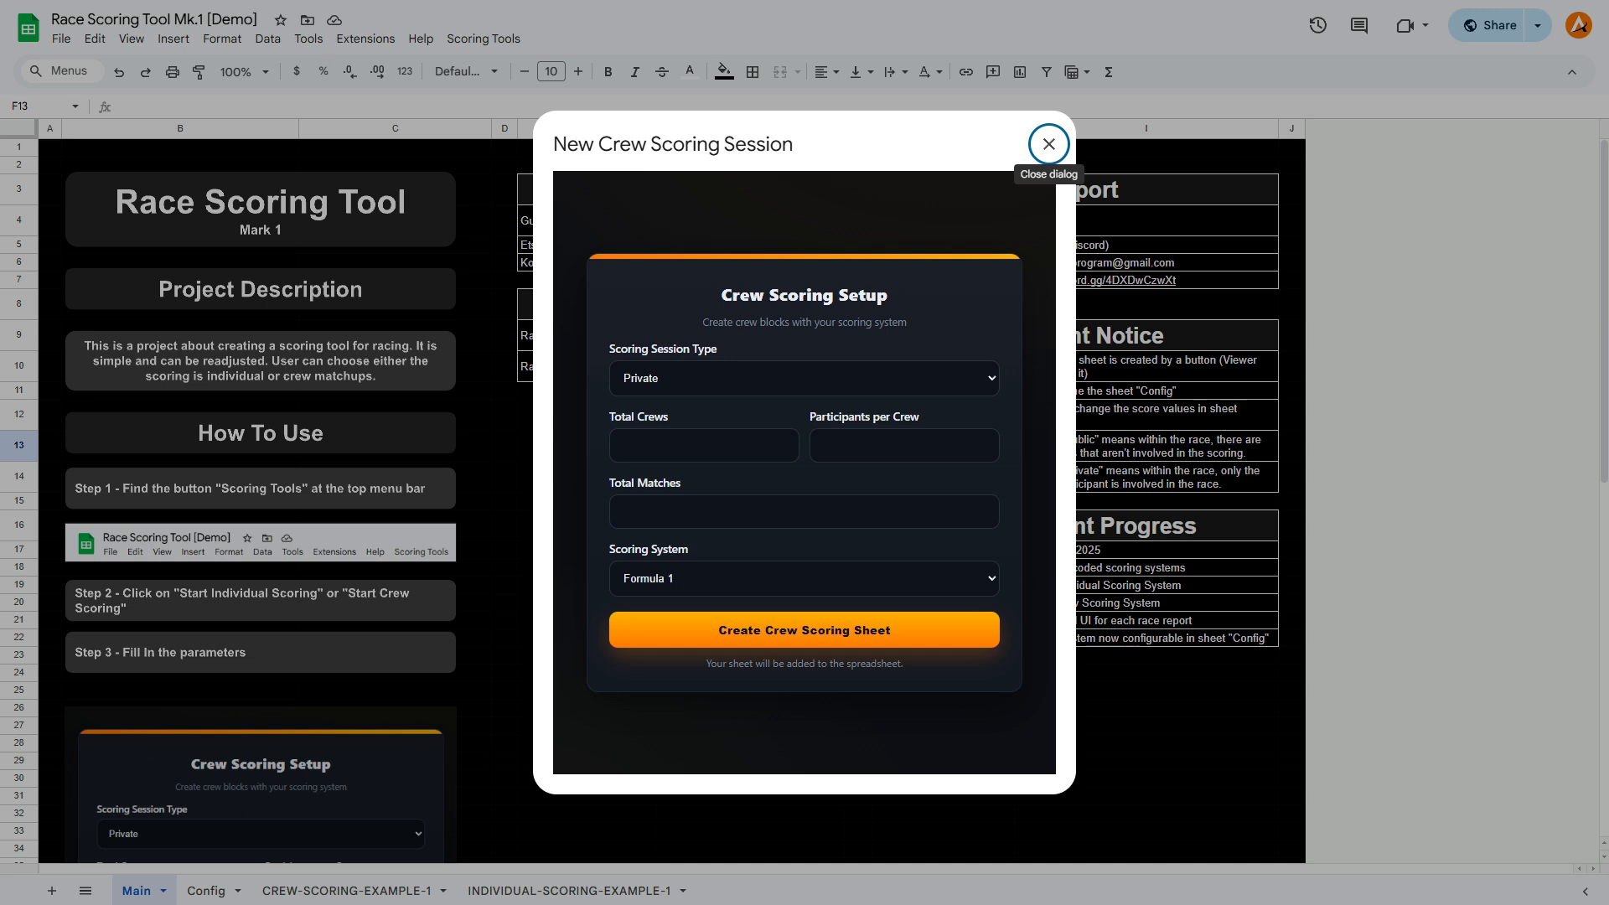
left_click(703, 444)
type("3")
key("Tab")
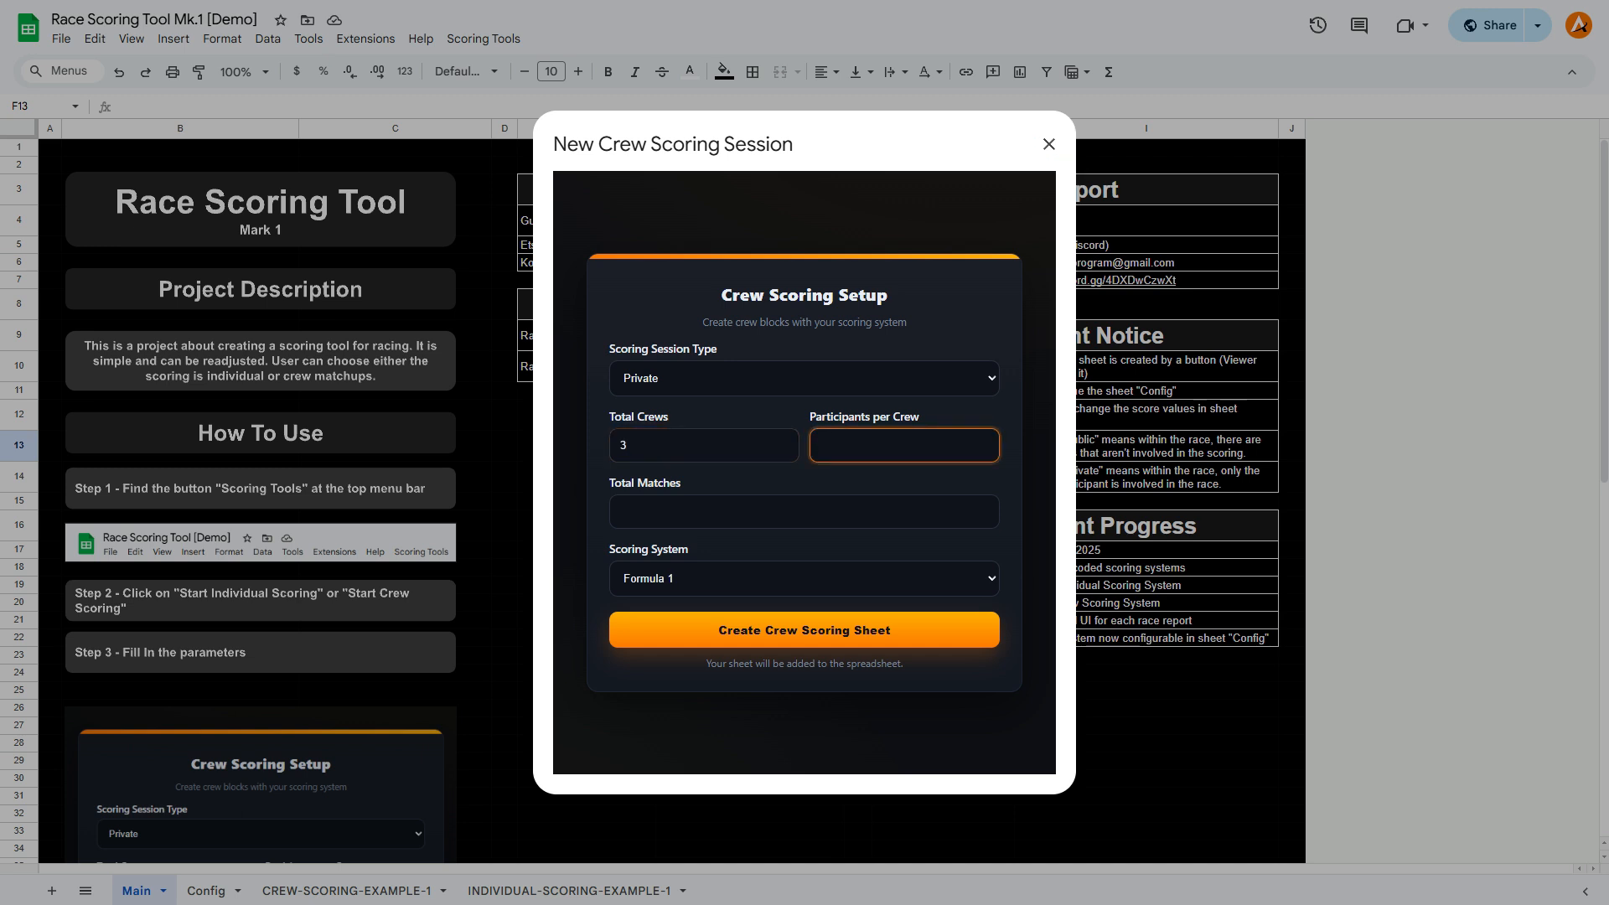
type("4")
key("Tab")
type("6")
left_click(805, 579)
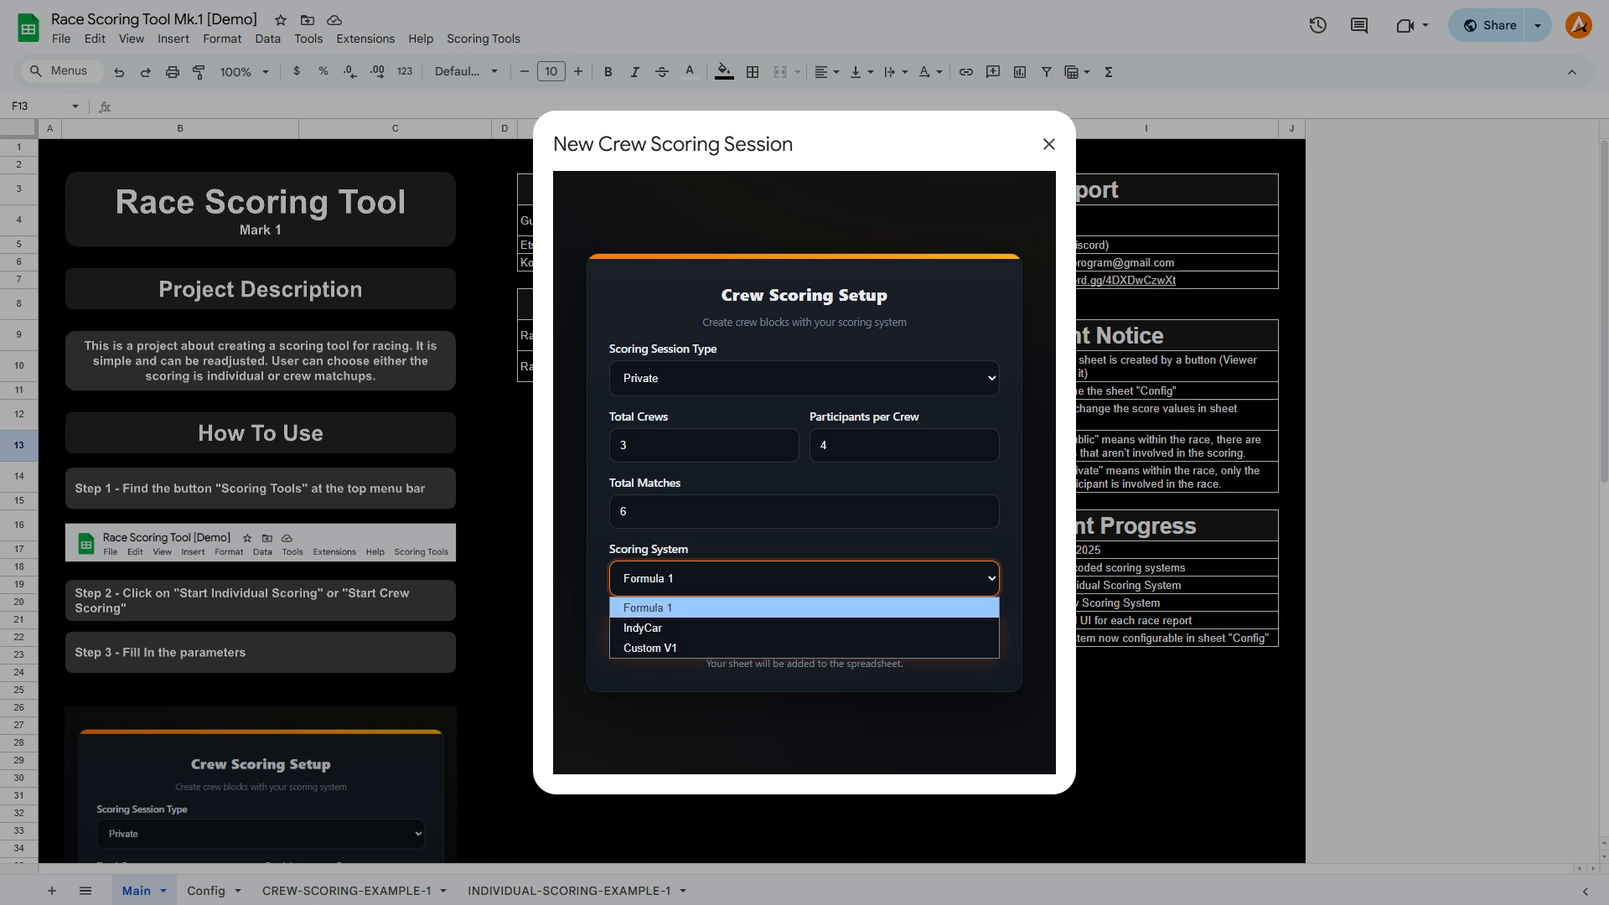
left_click(804, 607)
left_click(804, 630)
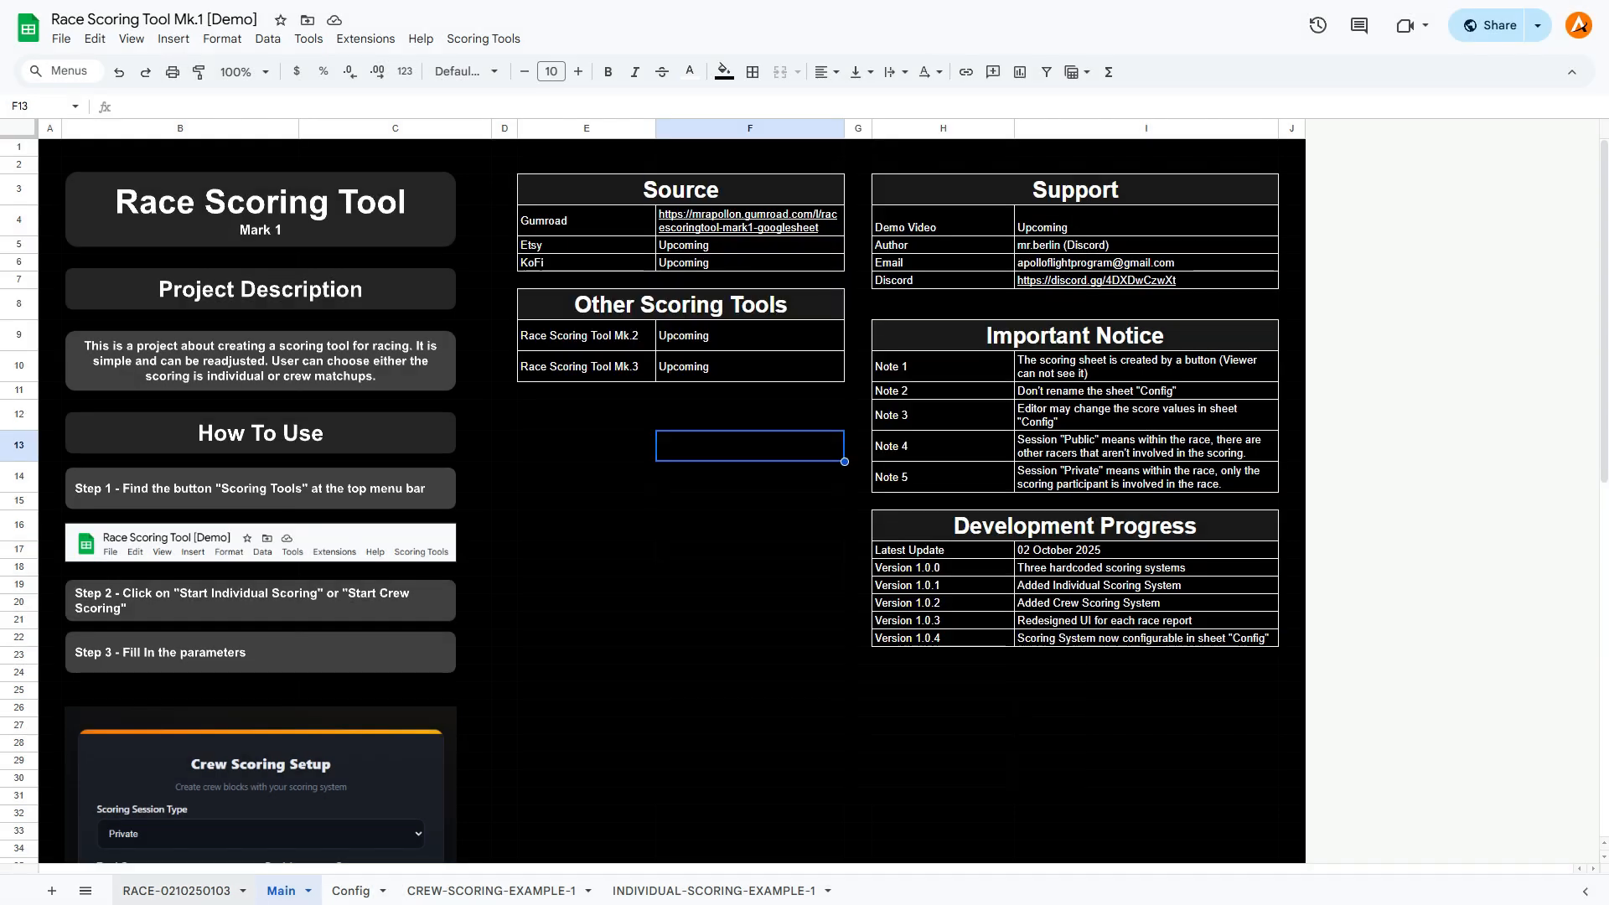
Compare the new race sheet's scores with the Formula 1 row in the Config sheet, and review its crew blocks.
left_click(177, 891)
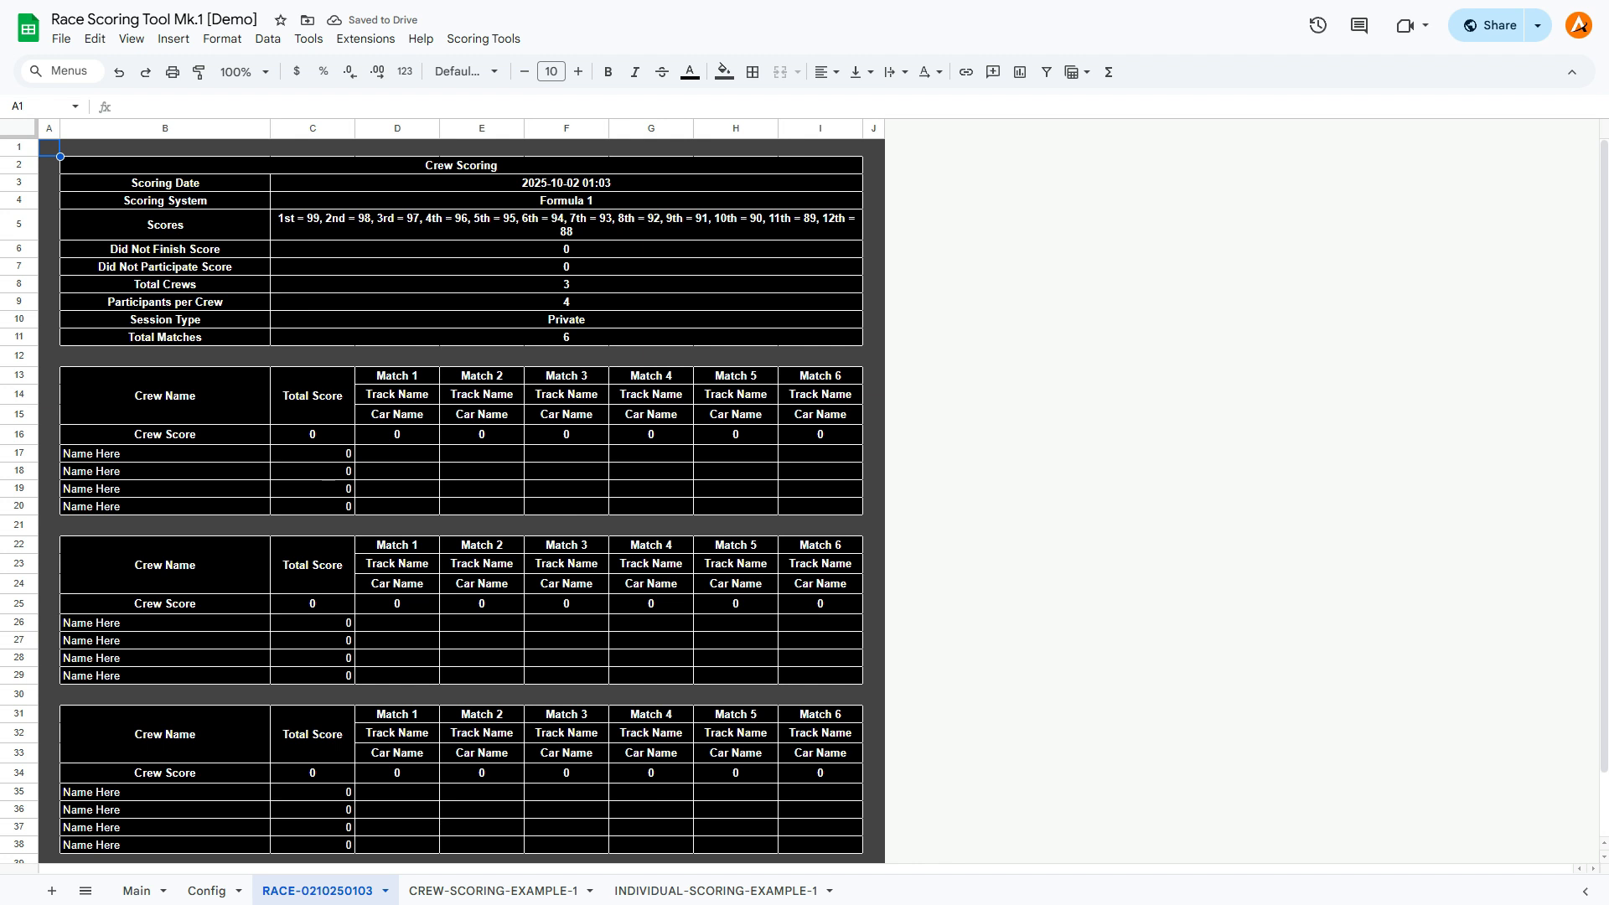
left_click(587, 225)
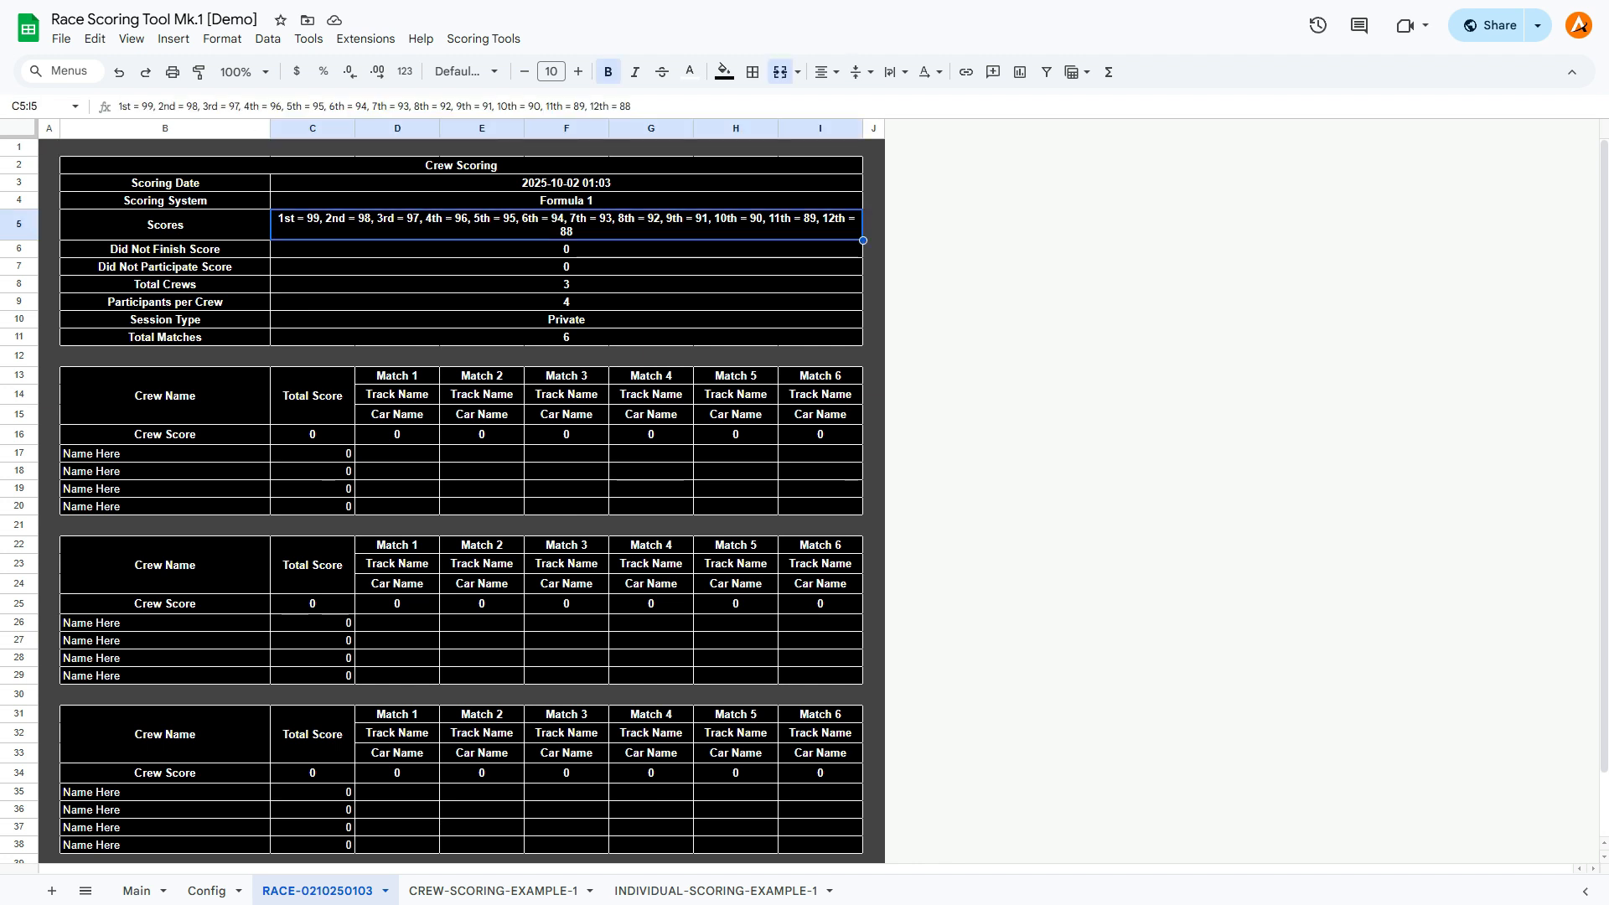
left_click(206, 890)
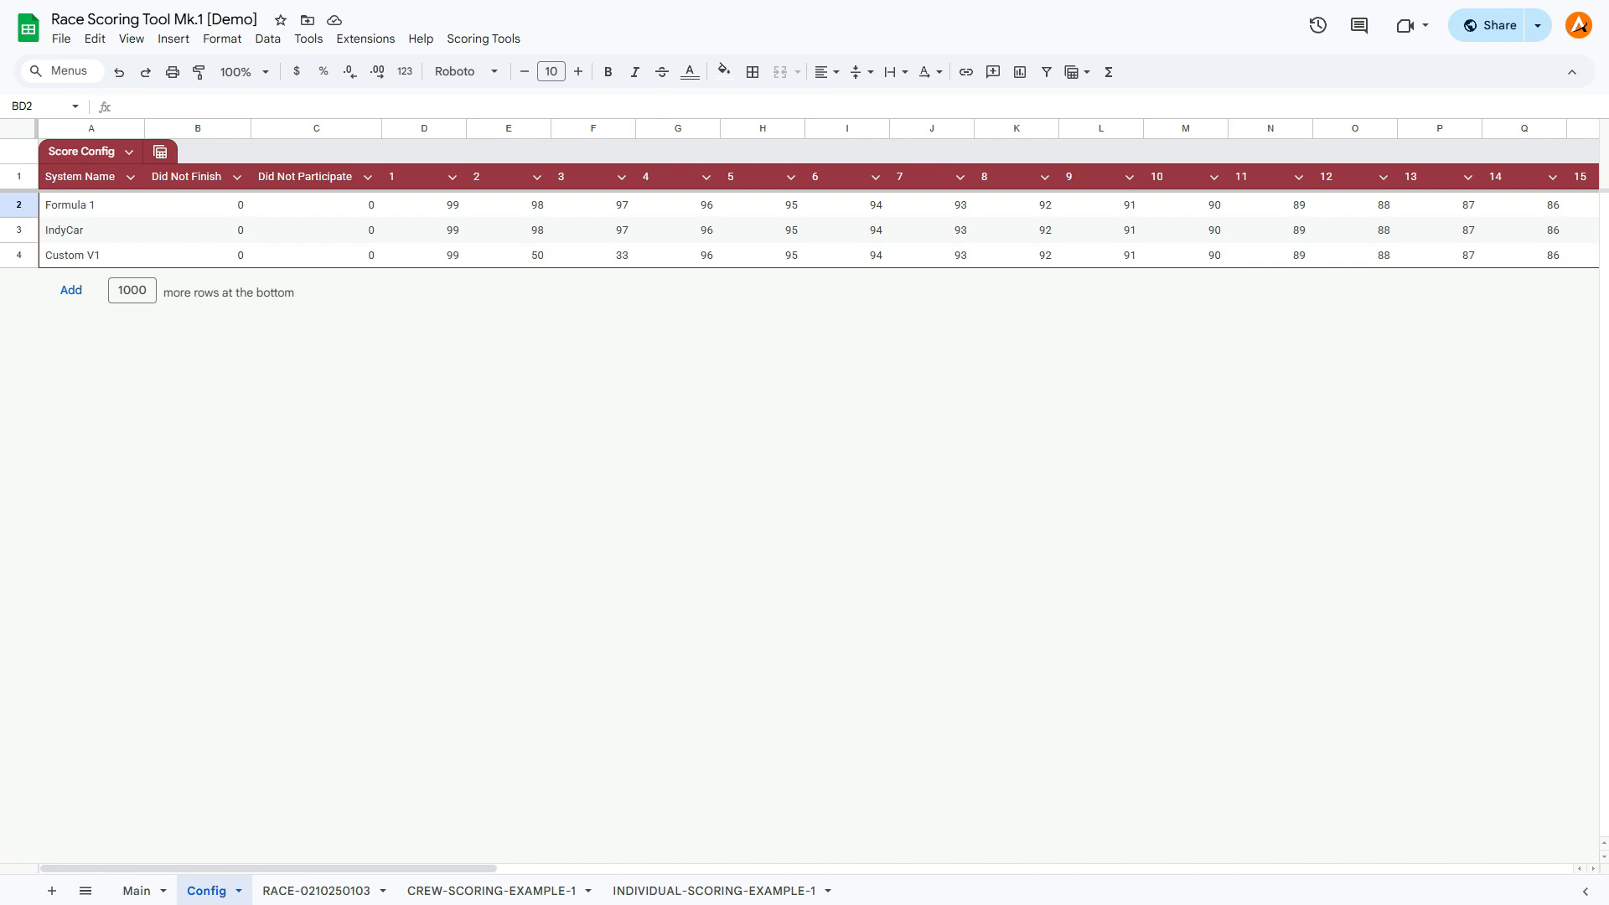
left_click(424, 231)
left_click(424, 205)
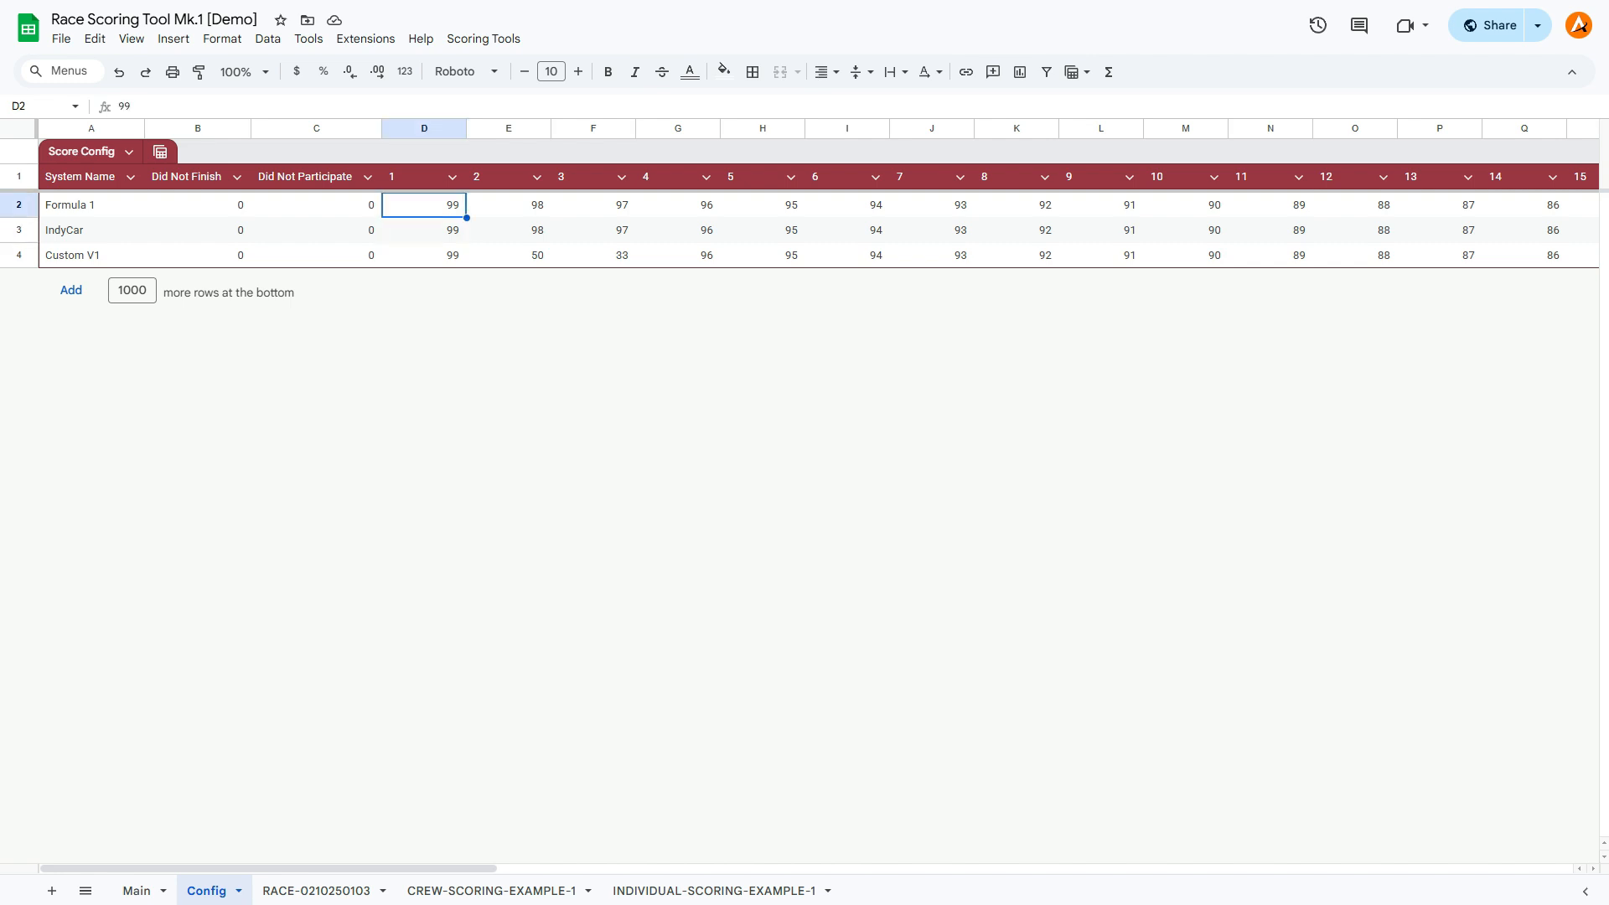
left_click(509, 206)
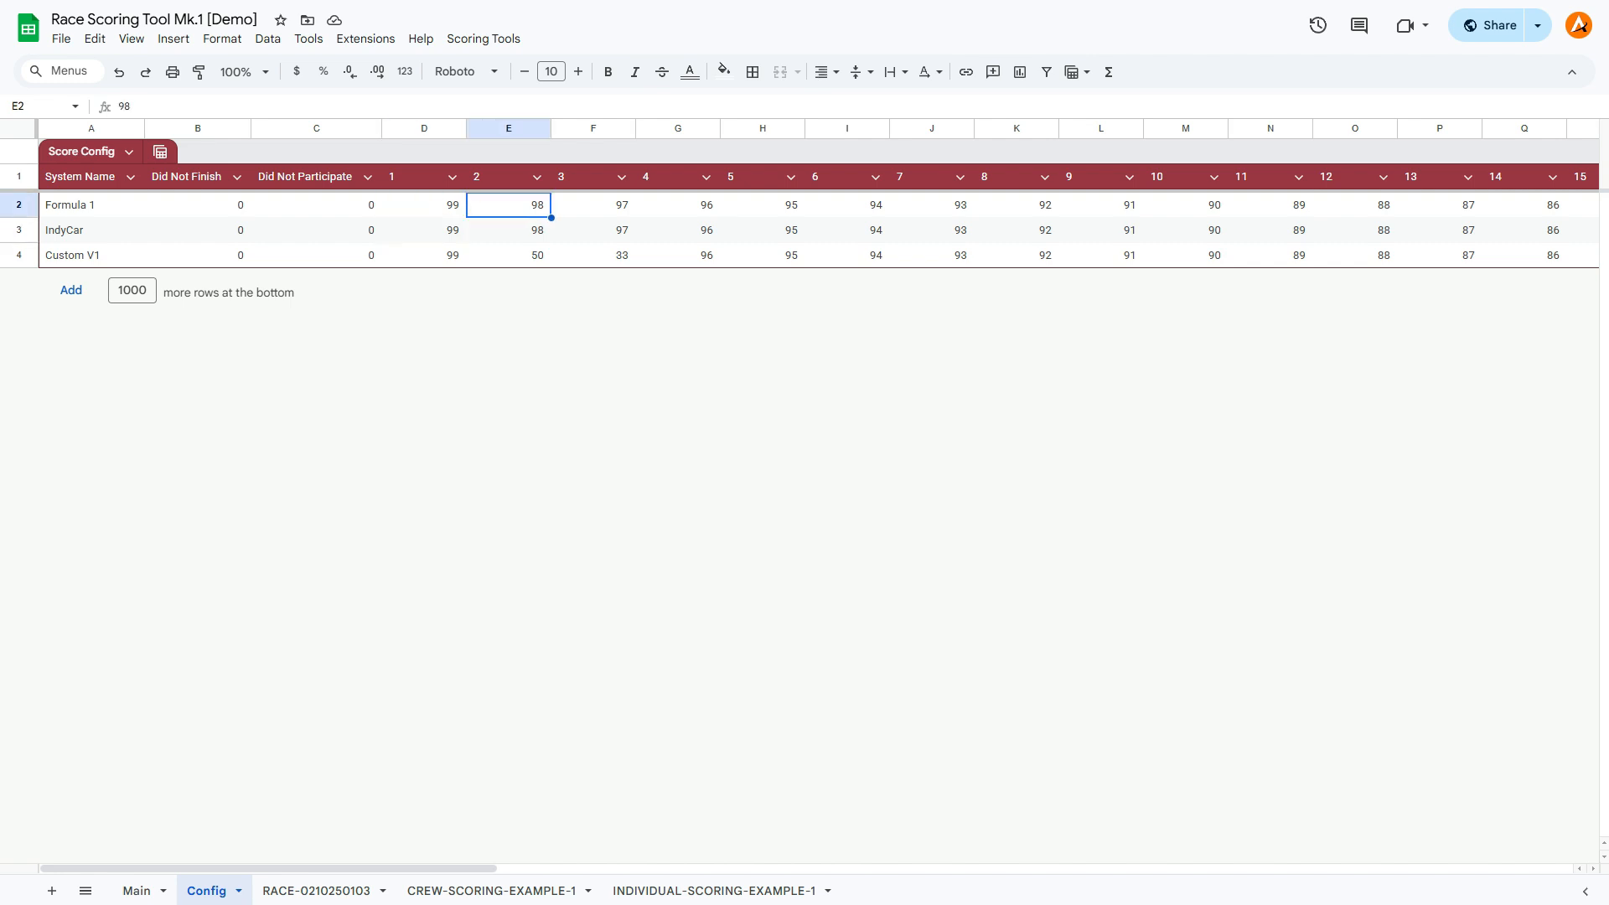
left_click(424, 206)
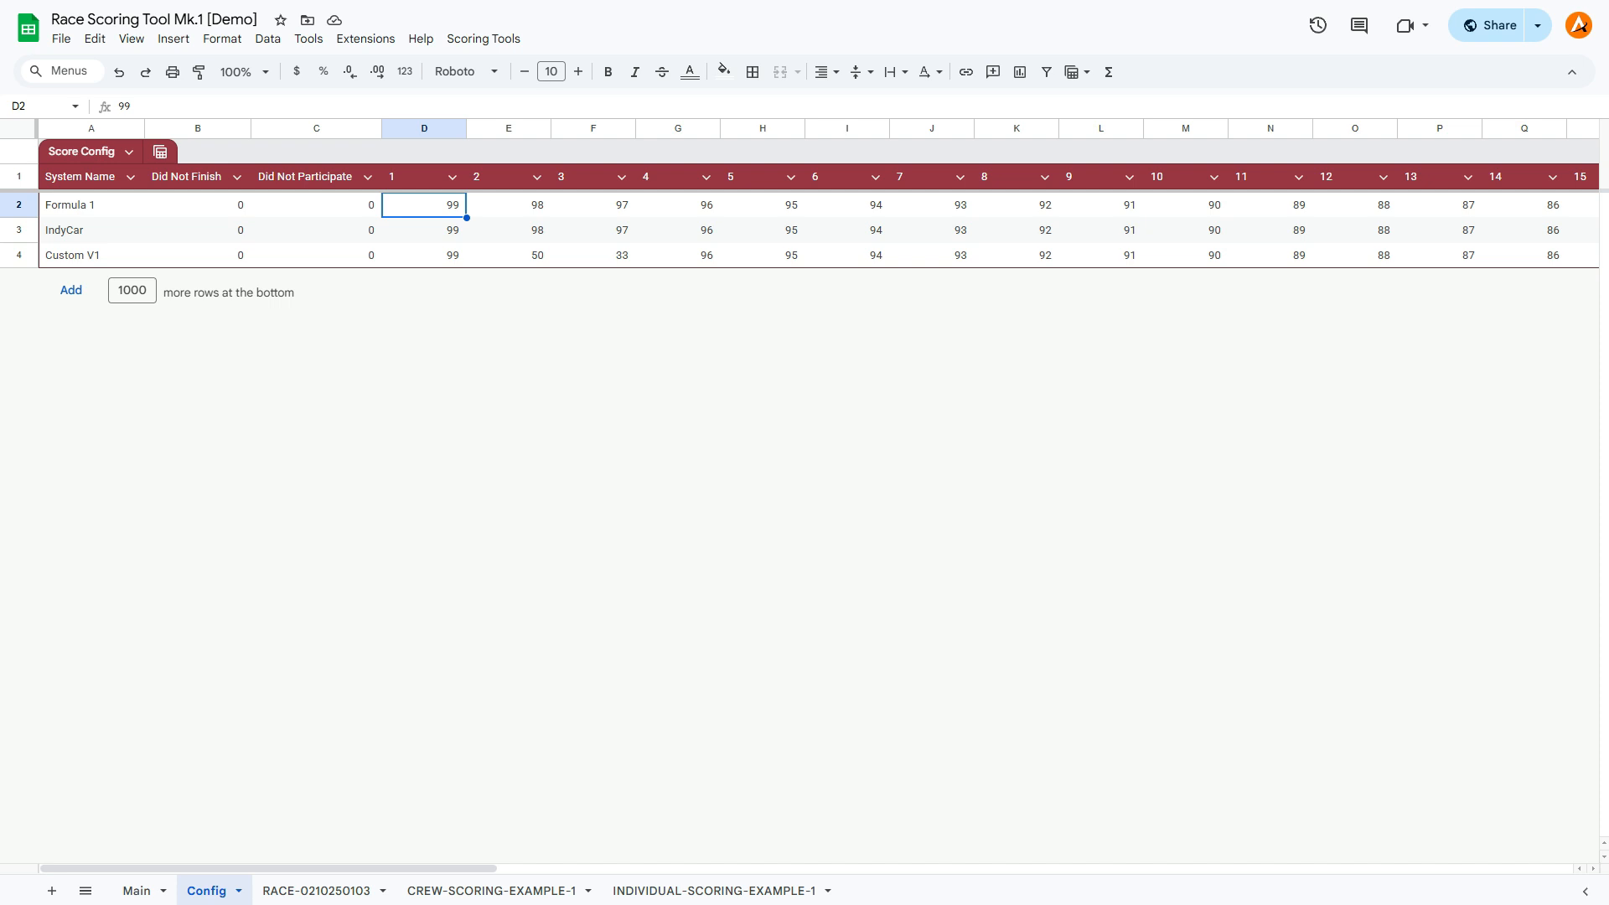
left_click(325, 891)
scroll(566, 503, "down", 1)
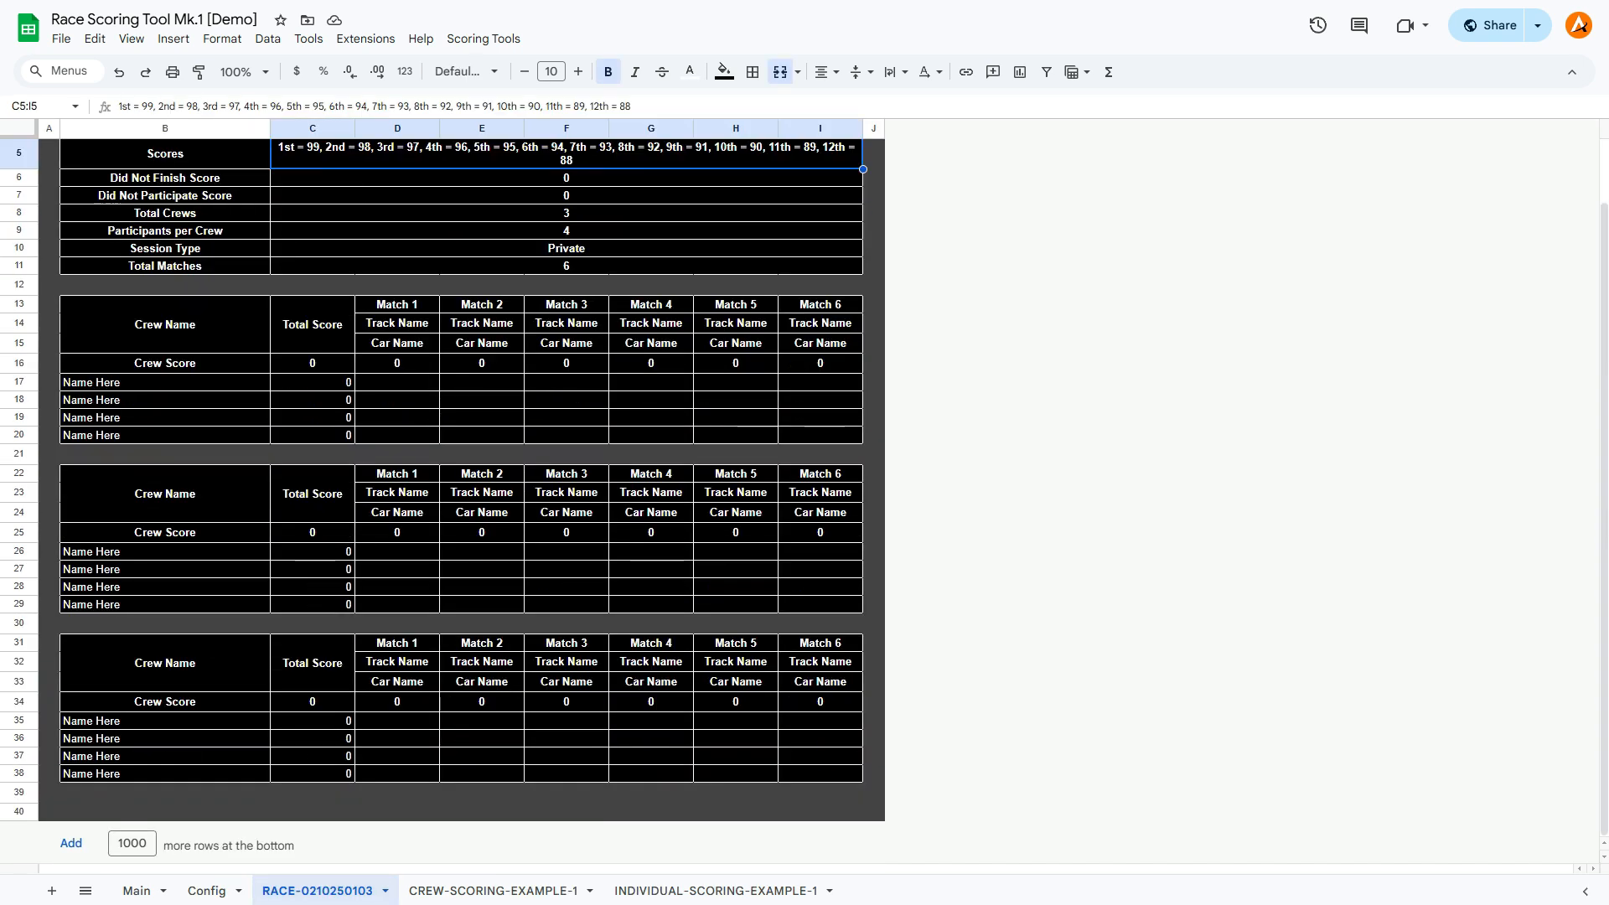
scroll(566, 503, "up", 1)
scroll(566, 503, "down", 1)
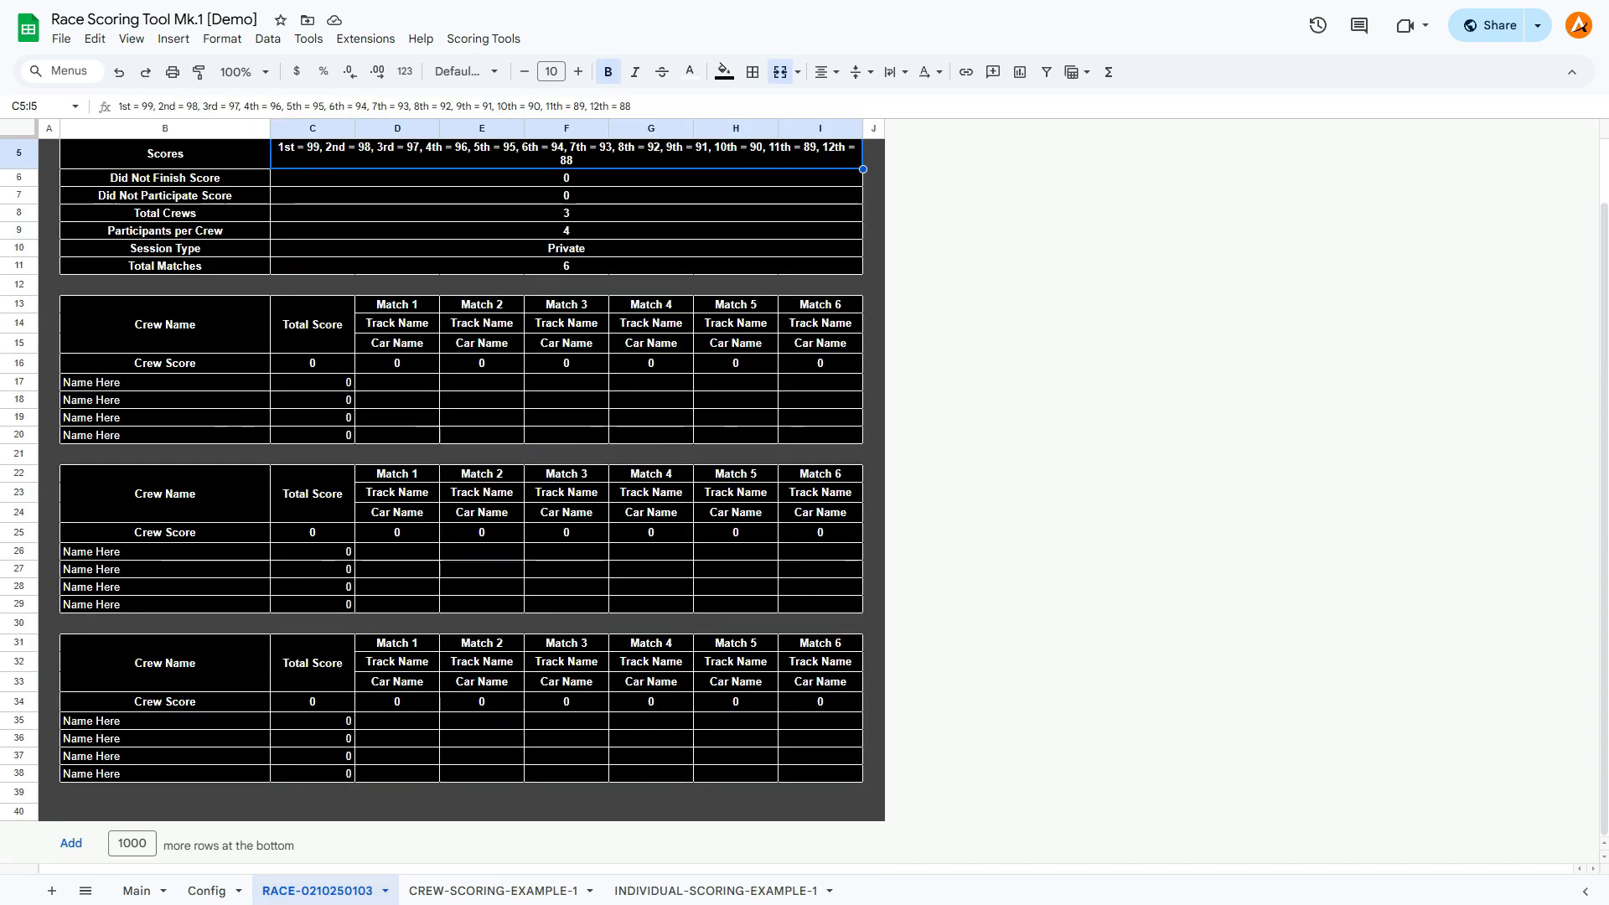
left_click_drag(165, 324, 819, 435)
left_click_drag(166, 493, 820, 587)
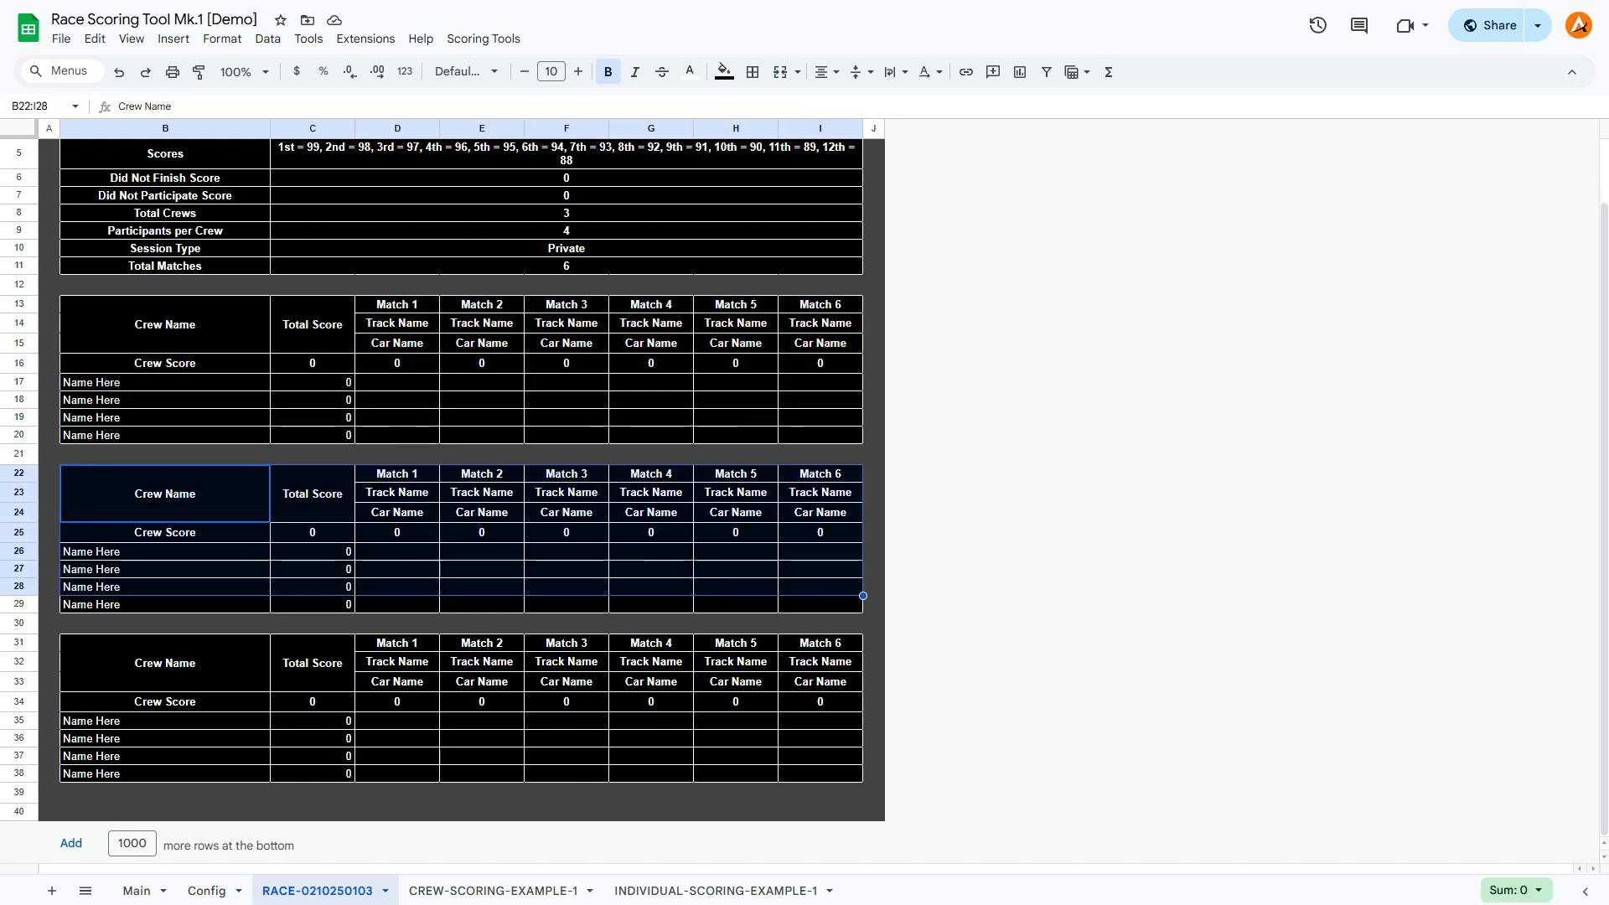
Name the first crew block Crew 1 and copy that name into the other two crew name cells.
left_click(165, 324)
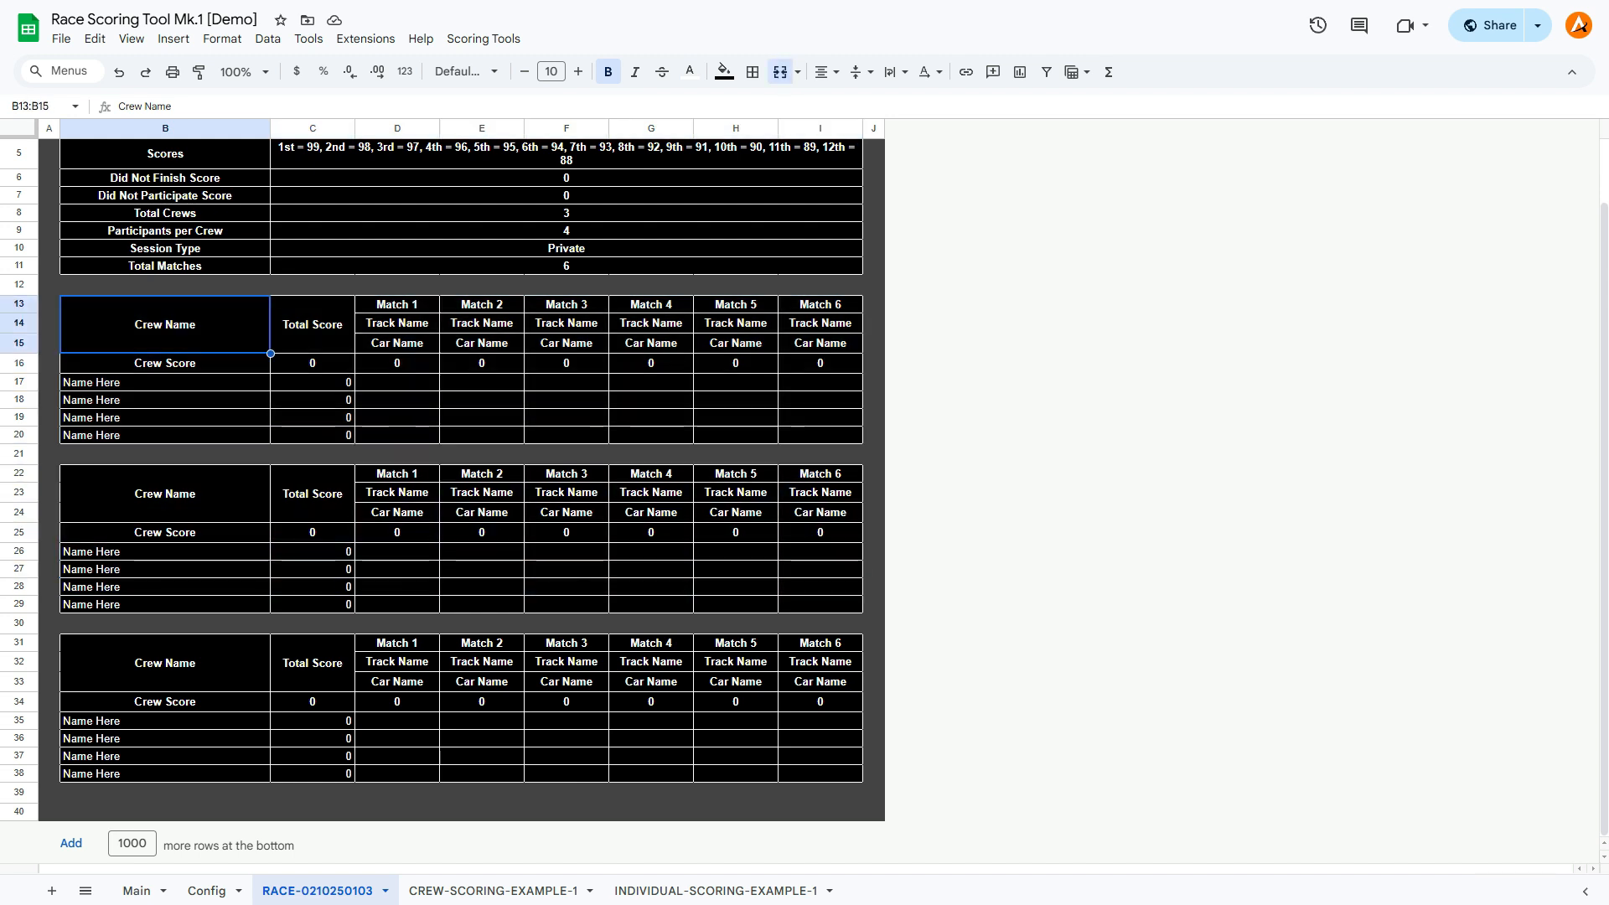
type("Crew 1")
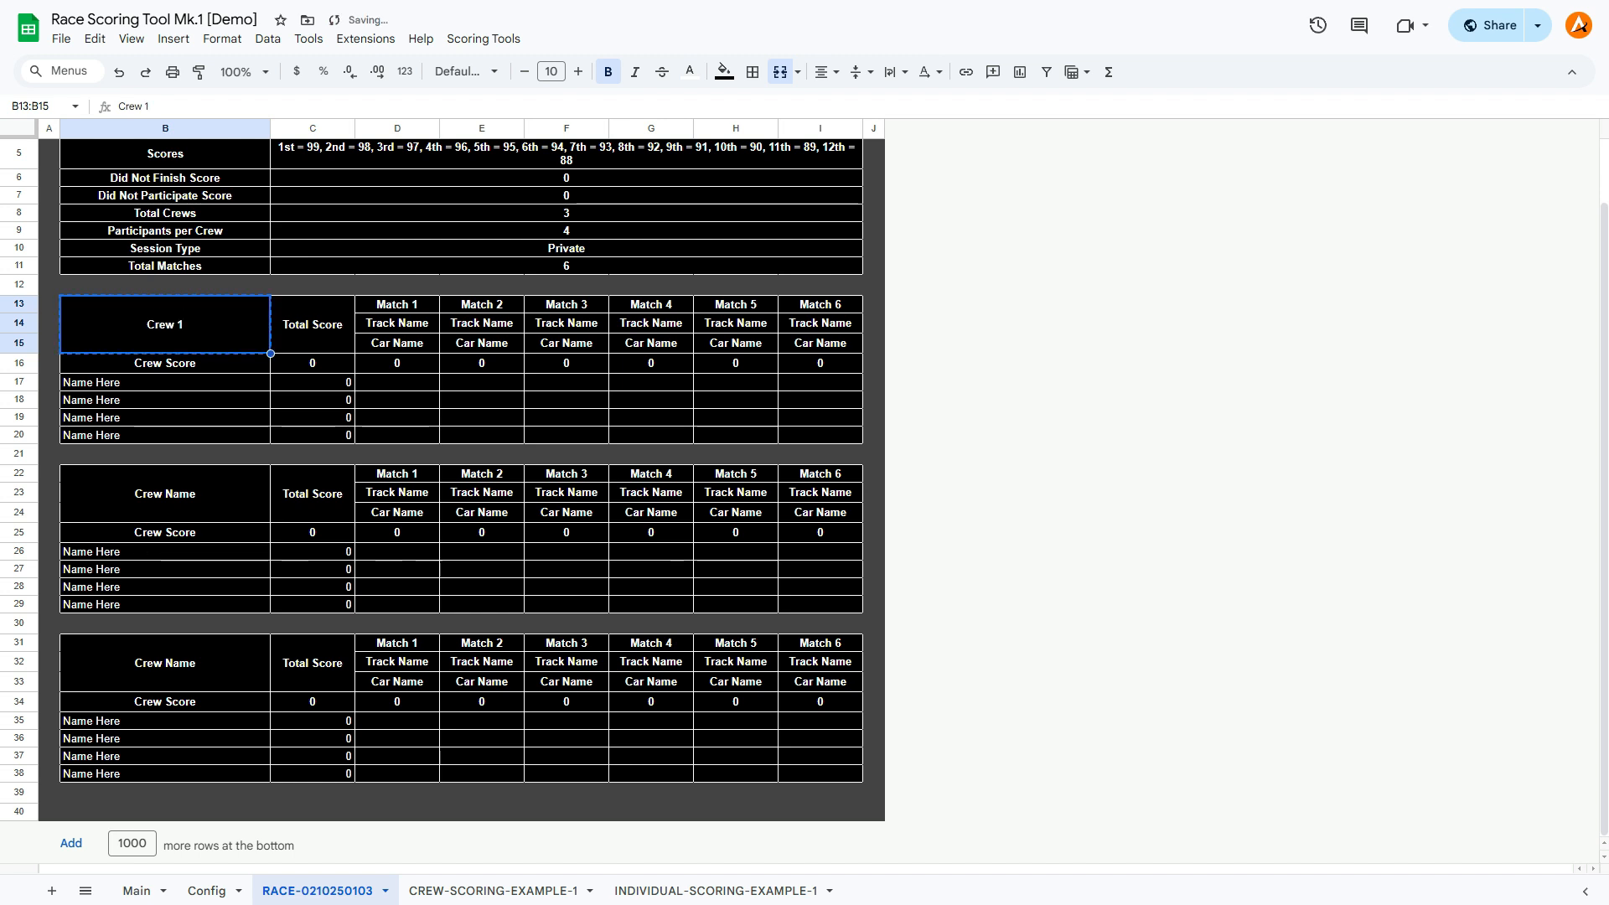
left_click(165, 493)
type("Crew 1")
left_click(165, 663)
type("Crew 1")
Rename the second crew block as Crew 2 and the third as Crew 3.
left_click(165, 494)
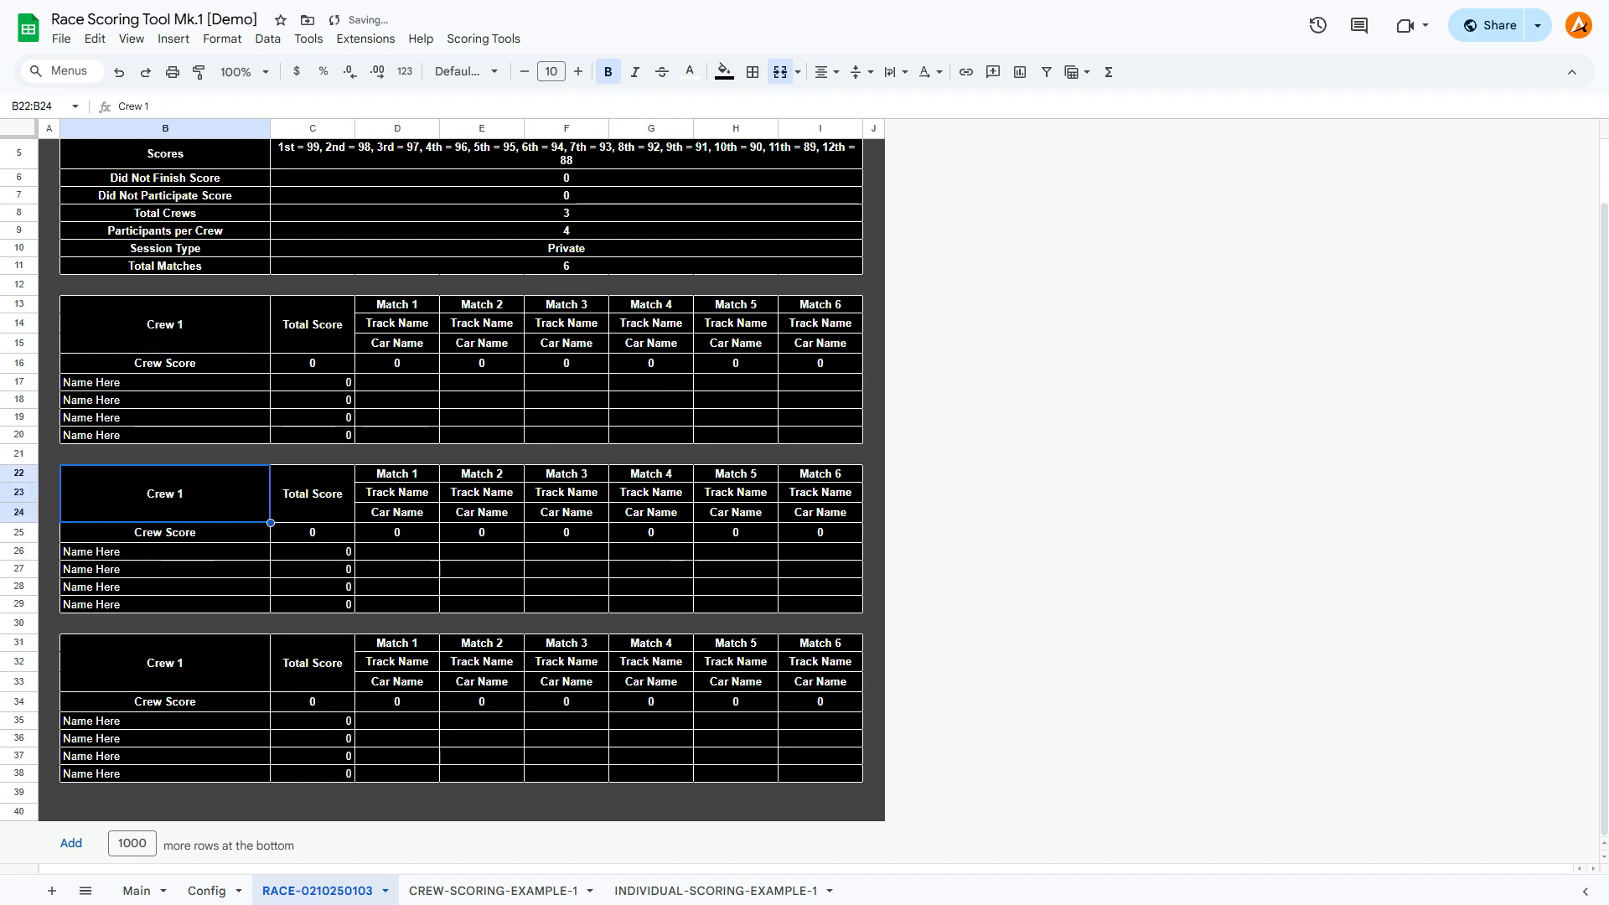
type("Crew 2")
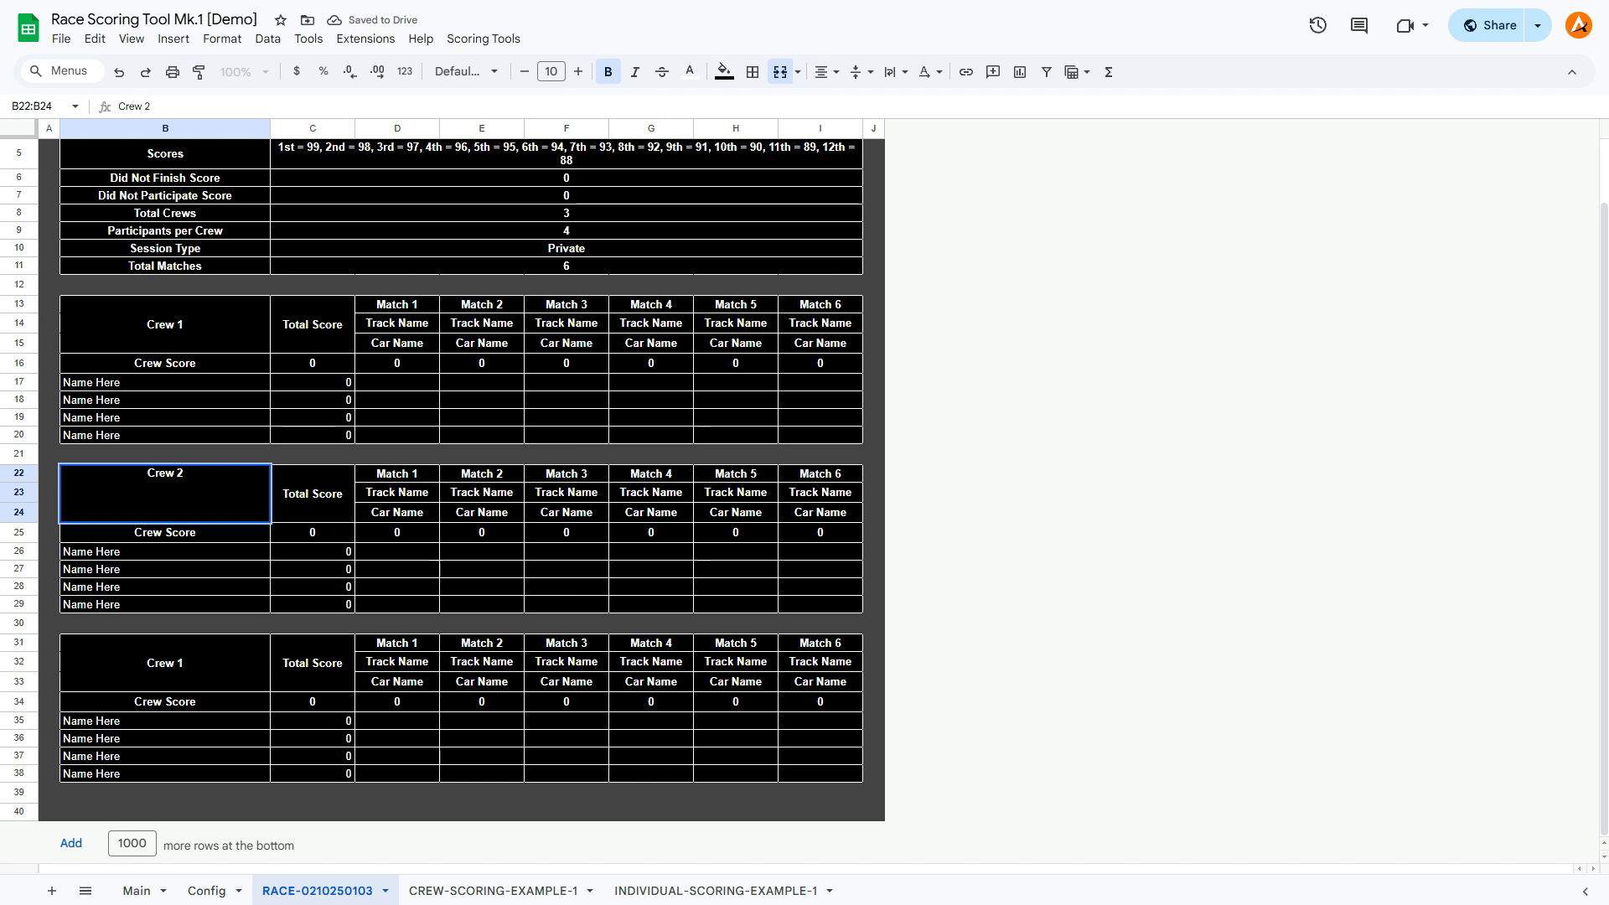
key("Return")
key("Down")
key("Down")
key("Down")
key("Down")
key("Down")
key("Down")
key("Return")
key("BackSpace")
type("3")
key("Return")
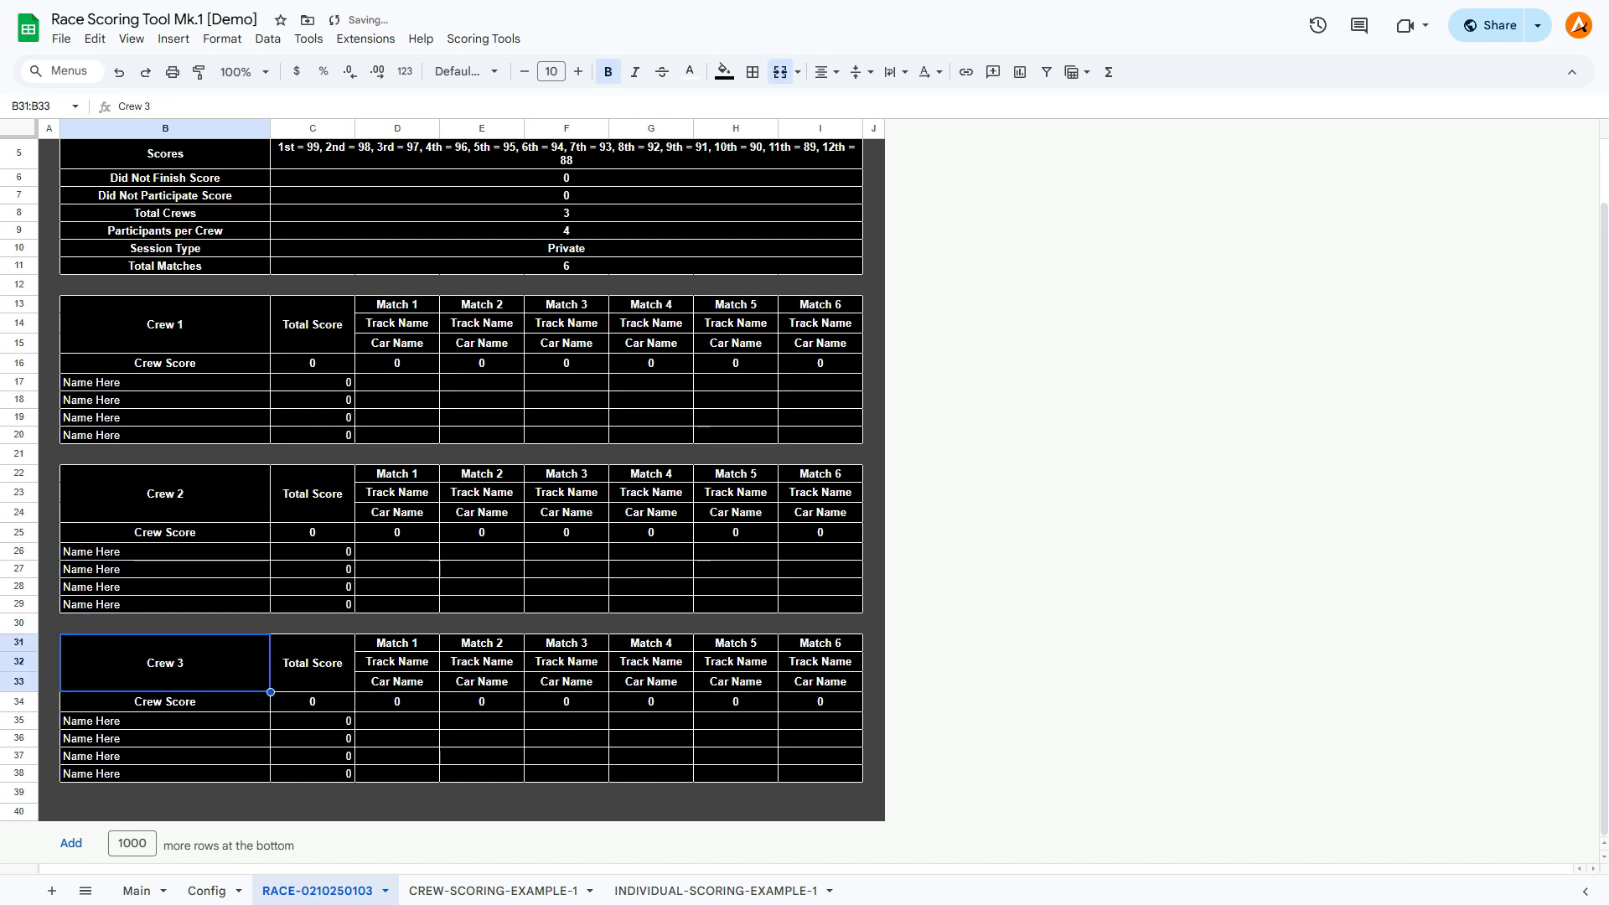
Enter the Match 1 scores 40, 40, 30 and 20 for the four participants of Crew 1.
left_click(397, 382)
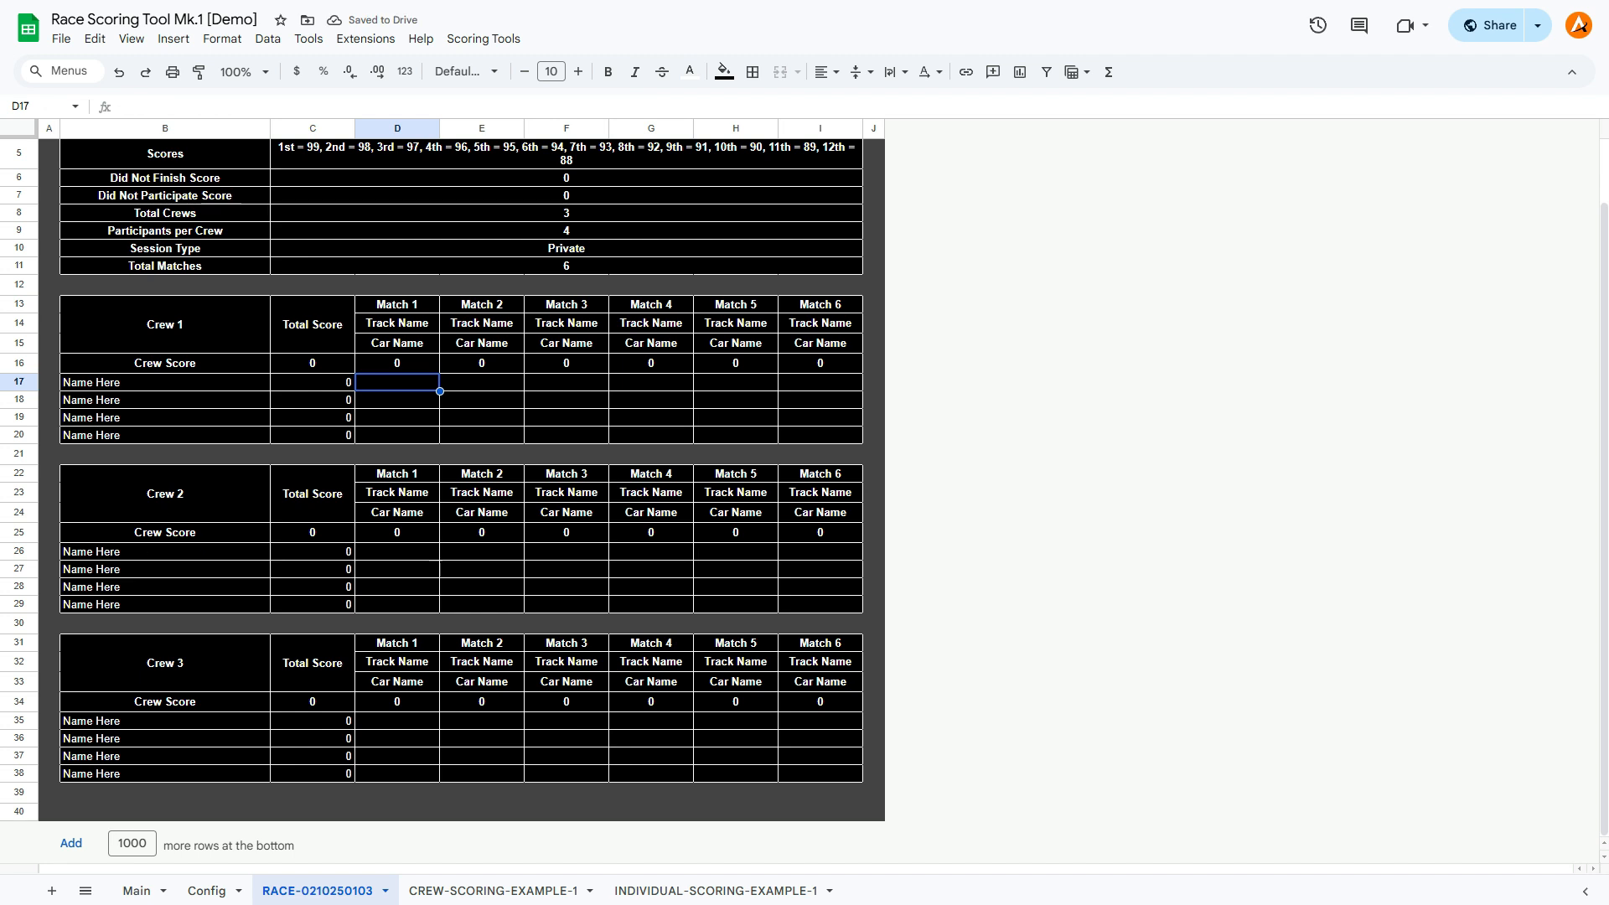
type("40")
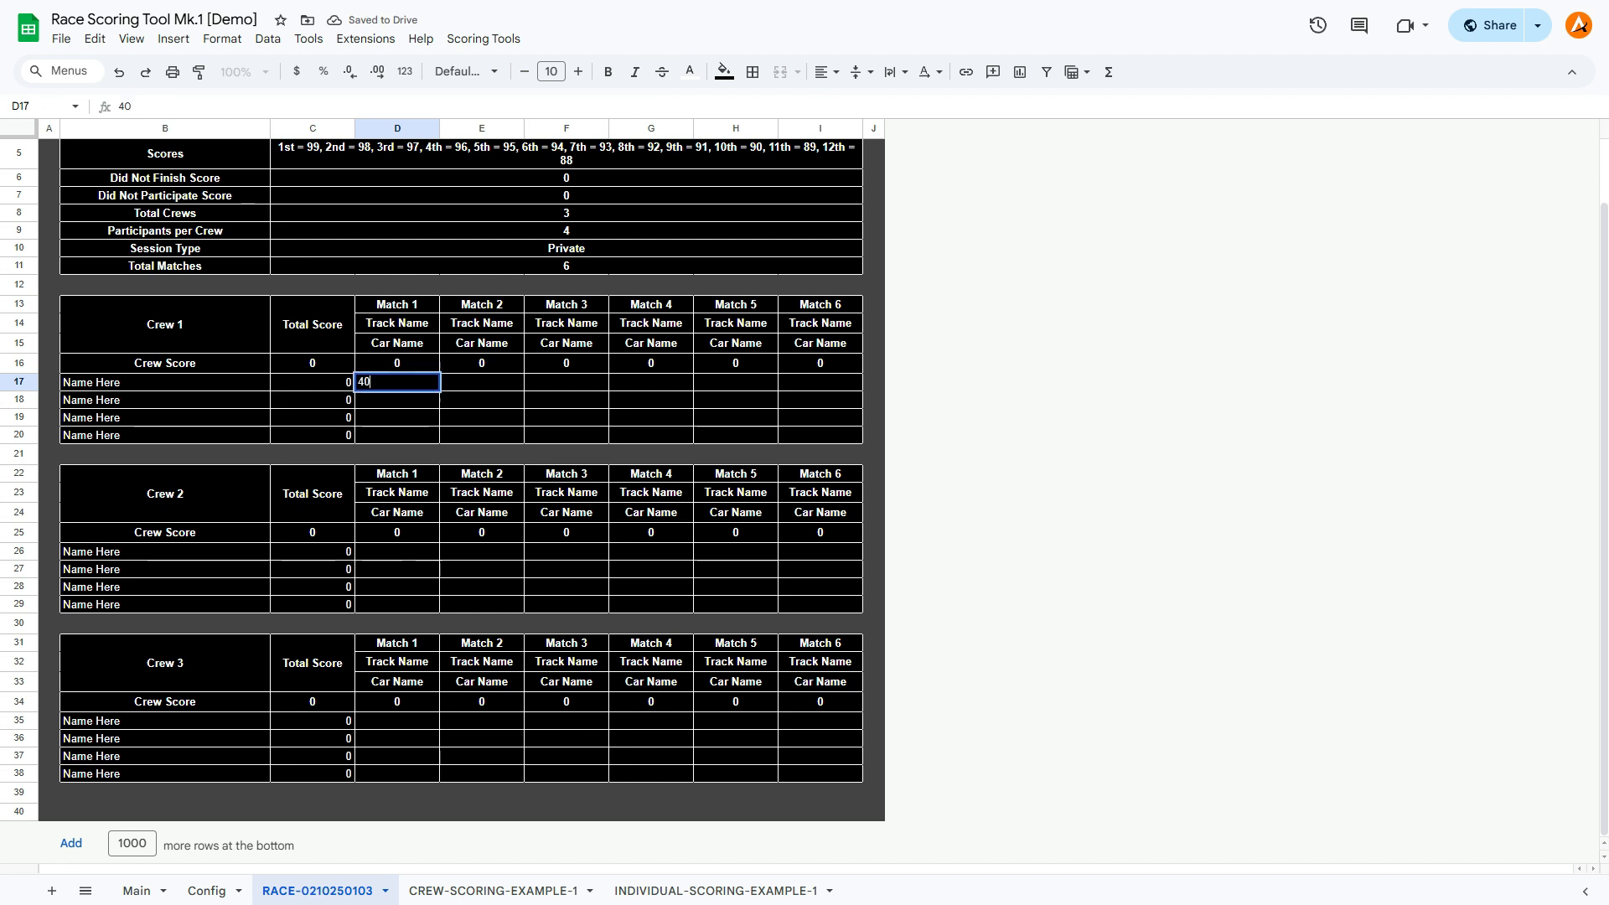
key("Return")
type("40")
key("Return")
type("30")
key("Return")
type("20")
key("Return")
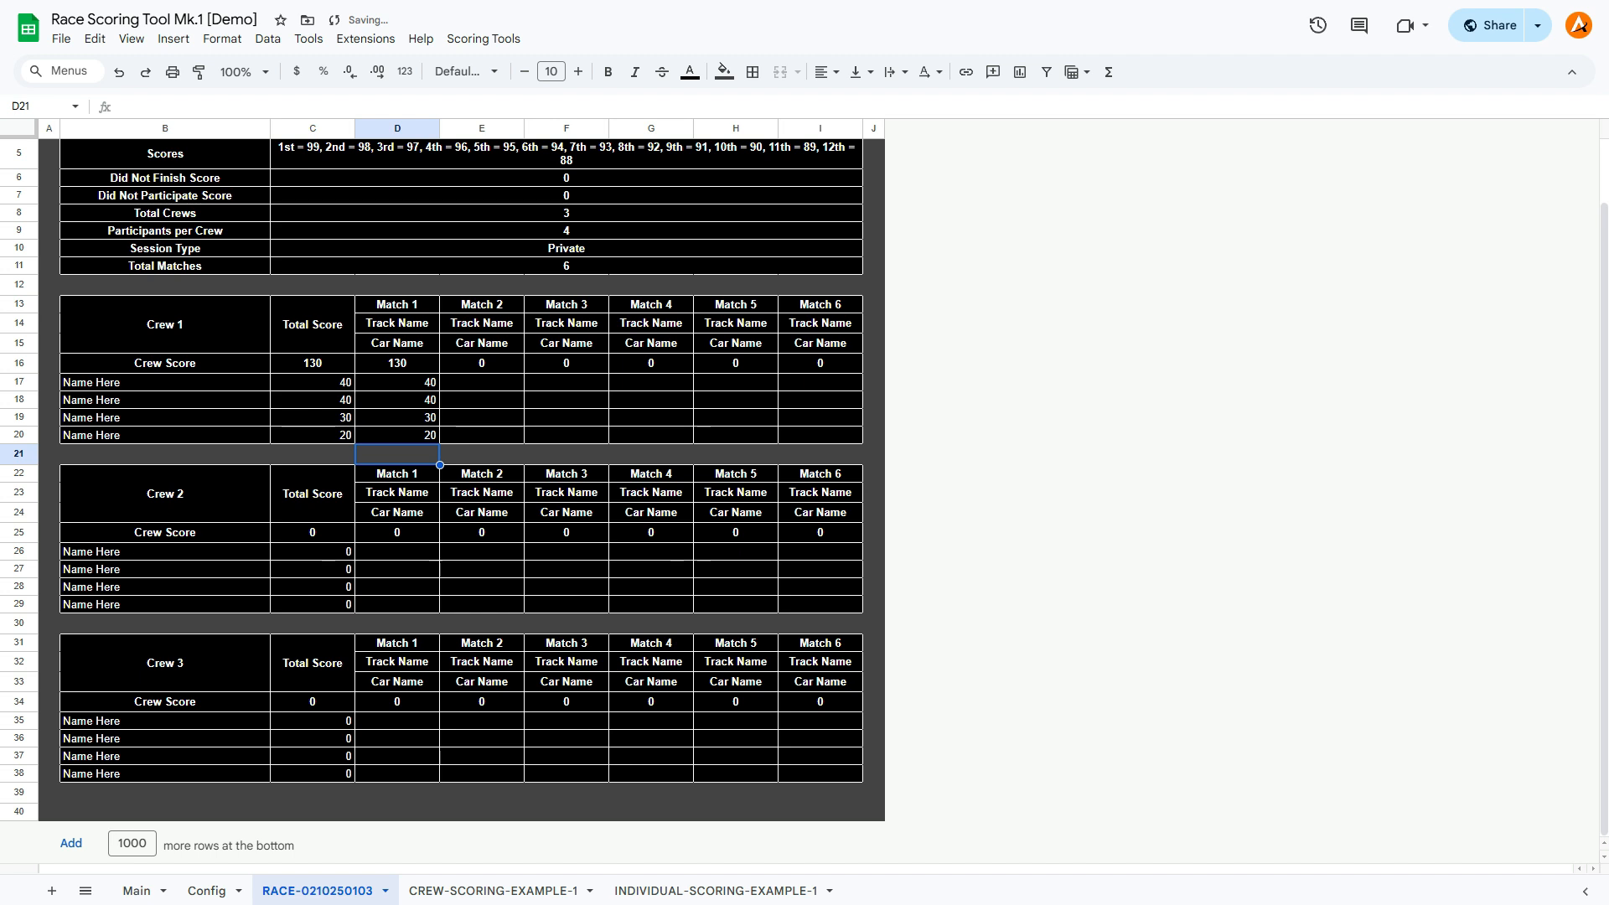
Examine how Crew 1's Match 1 scores carry into the crew score and total score cells, and review the total score column across all crews.
left_click_drag(312, 363, 313, 435)
left_click(397, 362)
left_click(313, 363)
left_click_drag(397, 286, 397, 450)
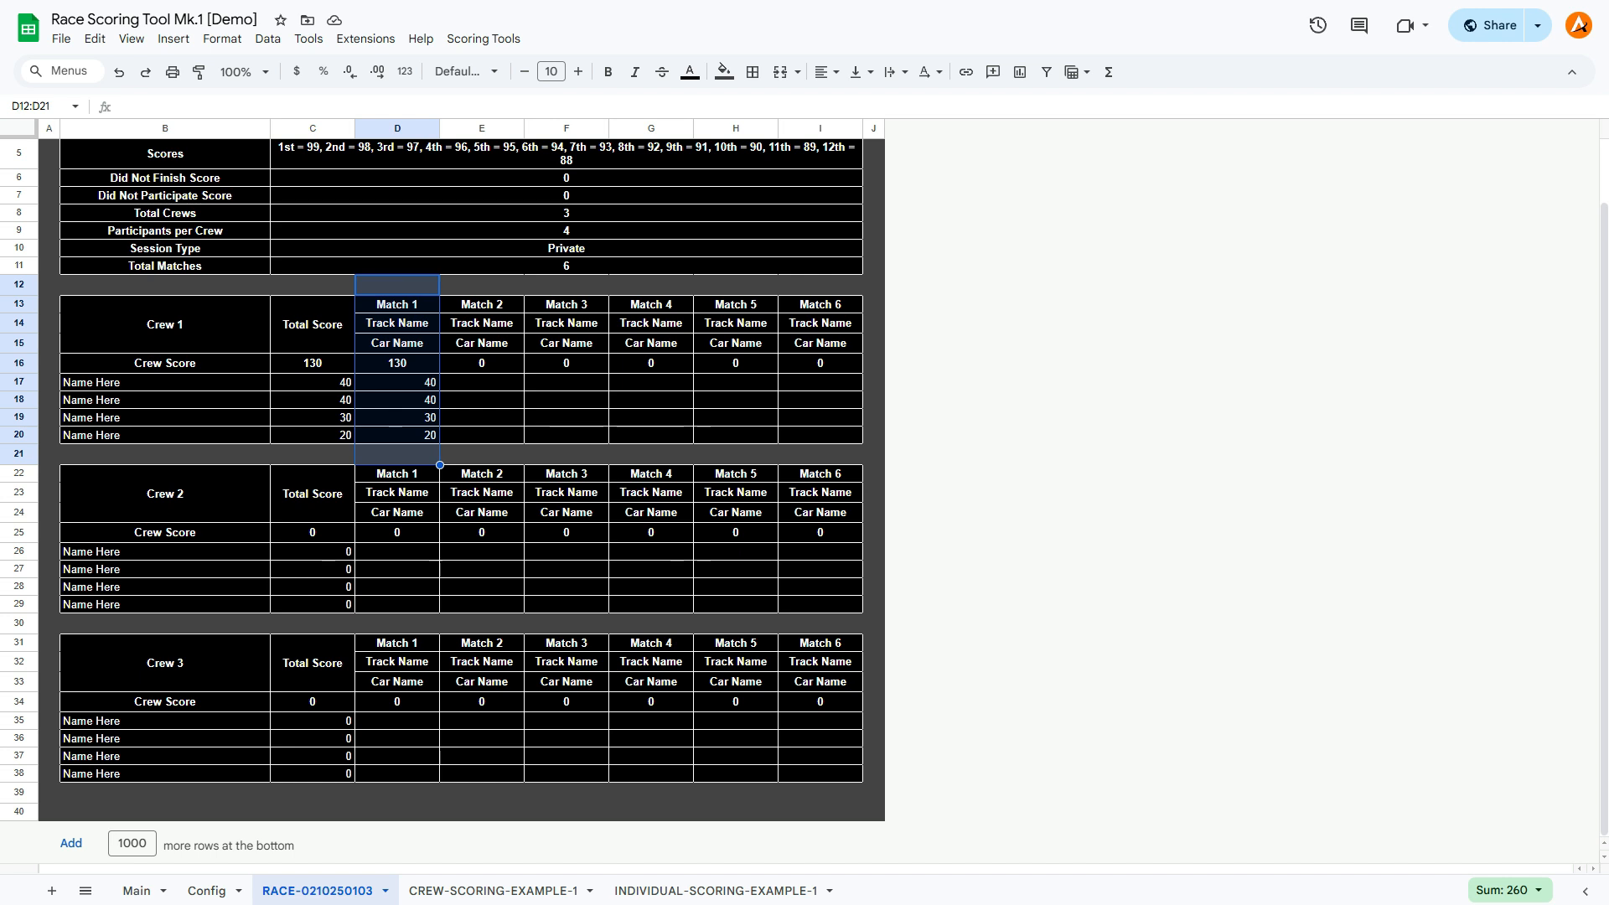
left_click(482, 382)
left_click(312, 382)
left_click(312, 363)
left_click_drag(312, 363, 313, 756)
left_click(397, 793)
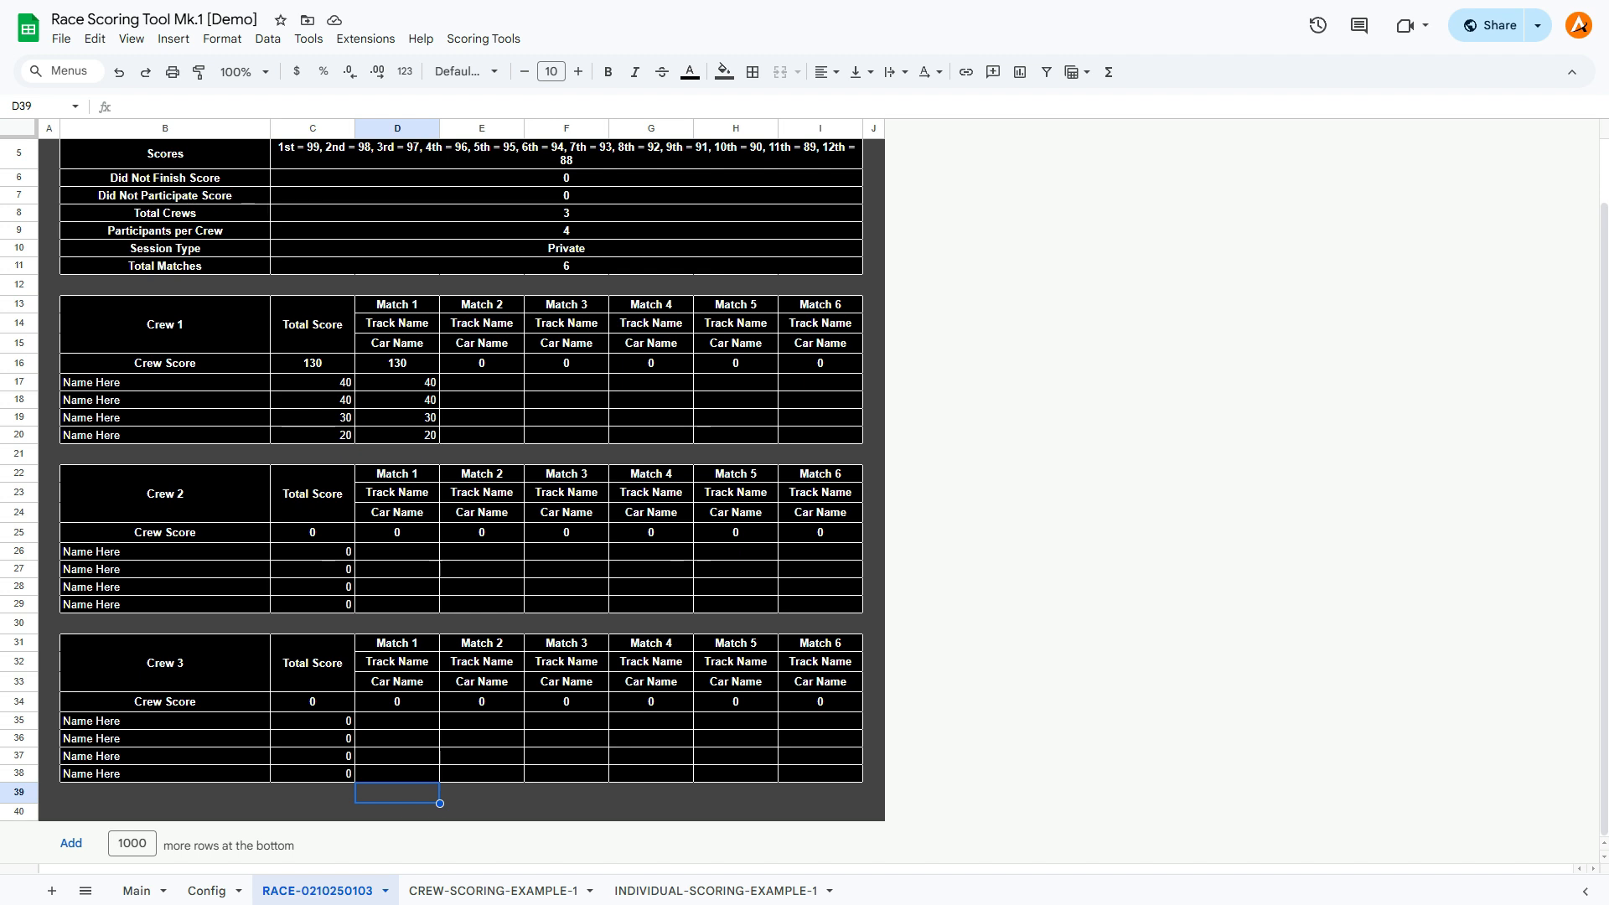
scroll(461, 503, "up", 1)
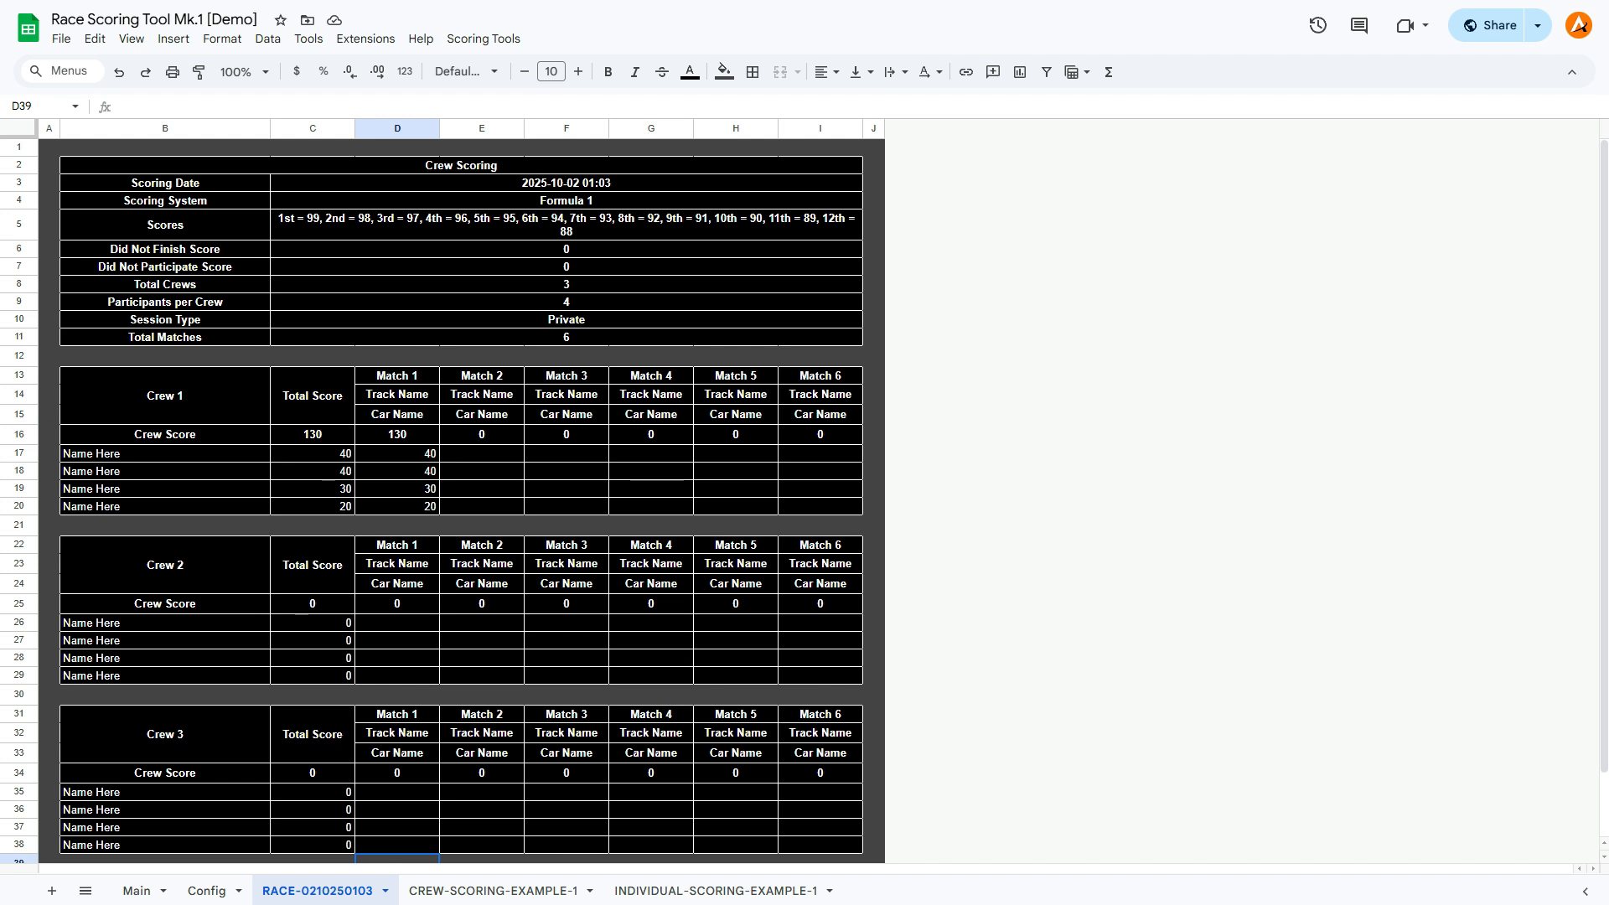
Review the participant names, tracks, cars and match scores in the INDIVIDUAL-SCORING-EXAMPLE-1 sheet.
left_click(715, 889)
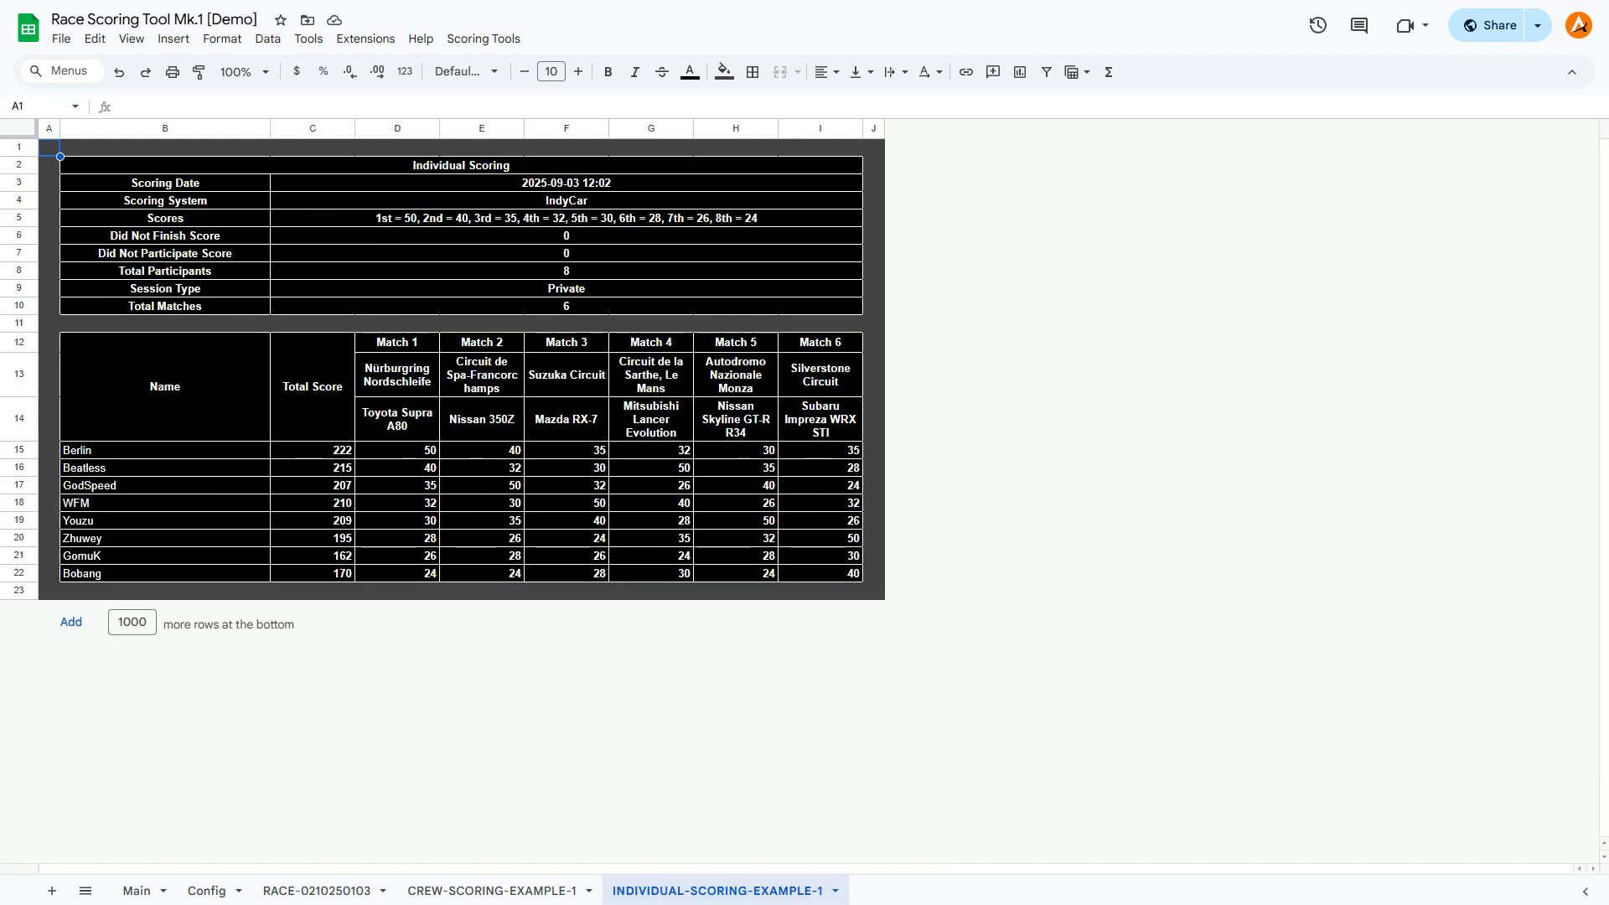
left_click_drag(165, 450, 165, 555)
left_click_drag(397, 450, 820, 555)
left_click_drag(397, 375, 398, 419)
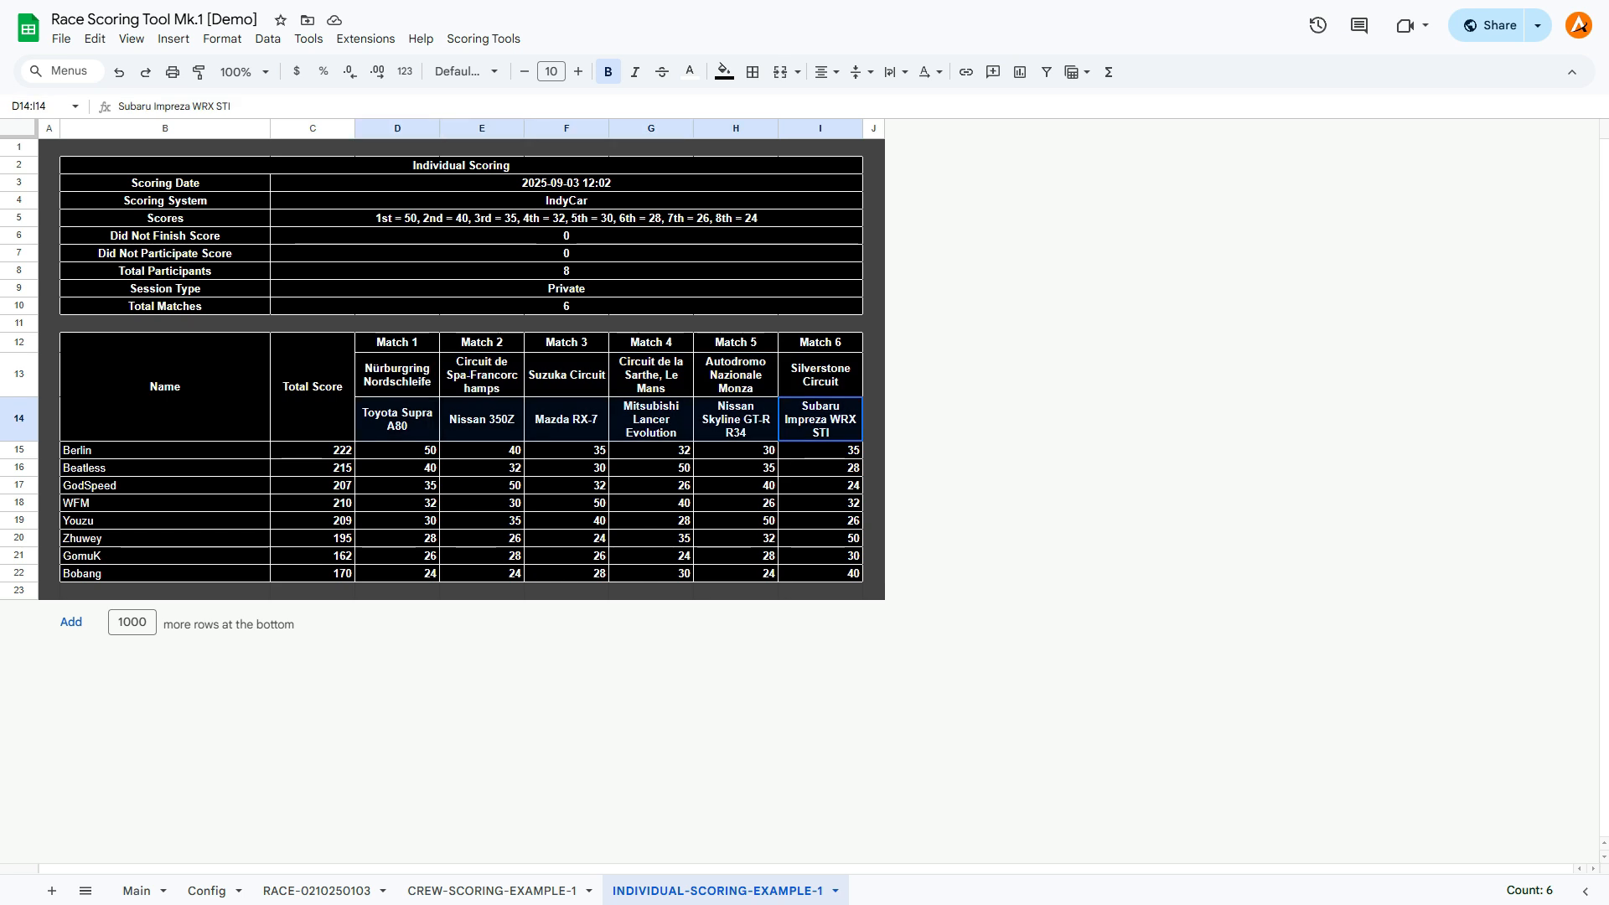
left_click(397, 467)
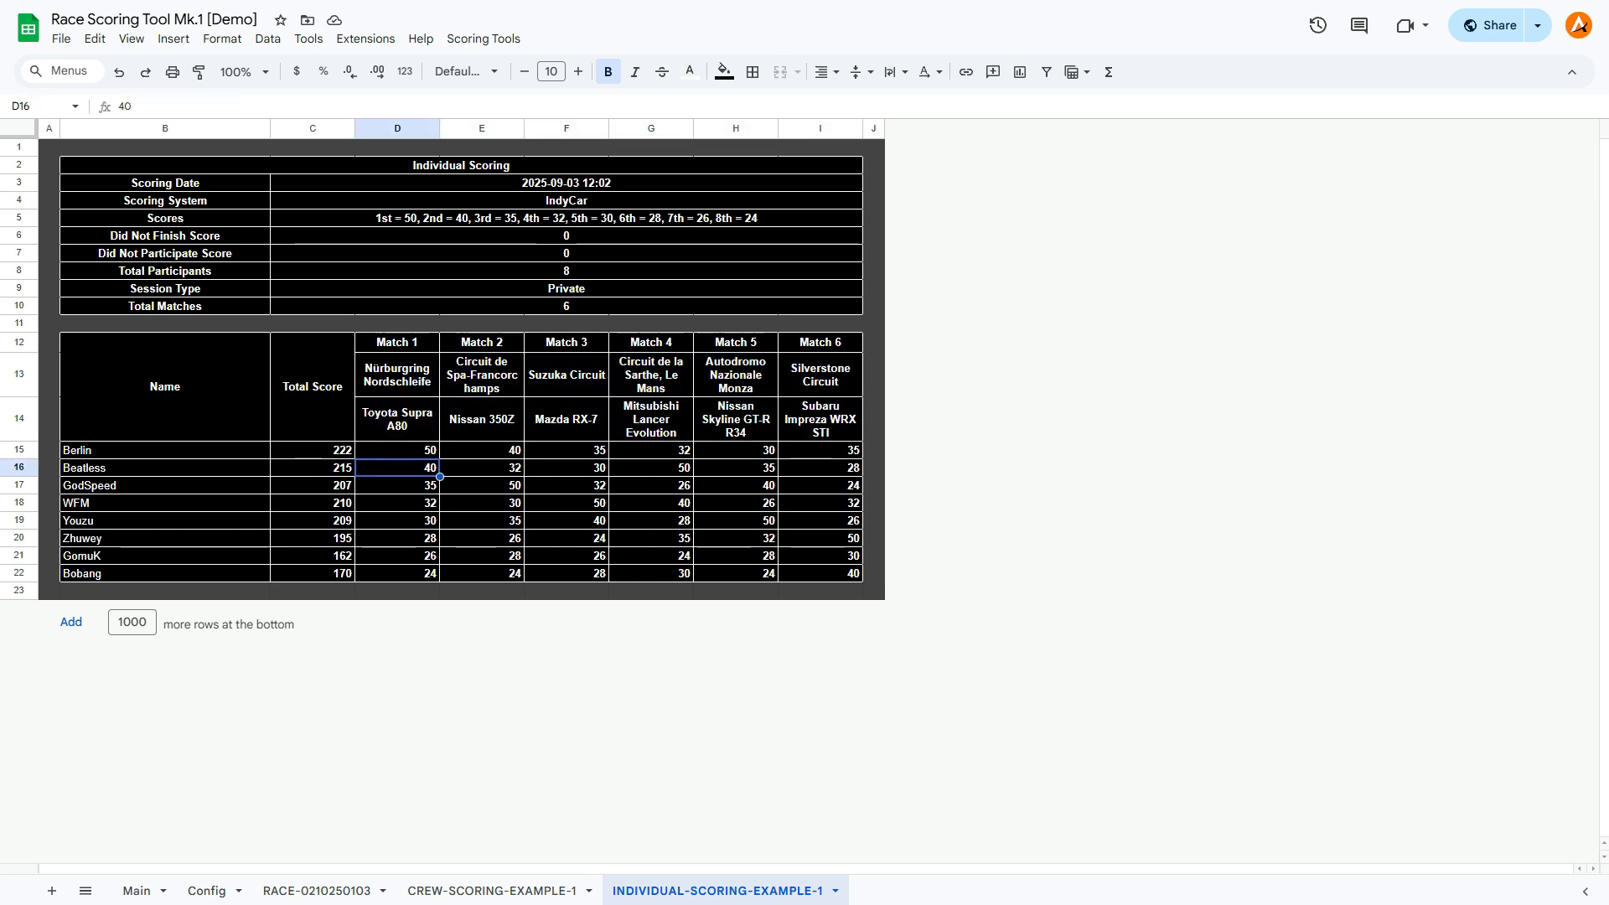
left_click_drag(397, 450, 821, 573)
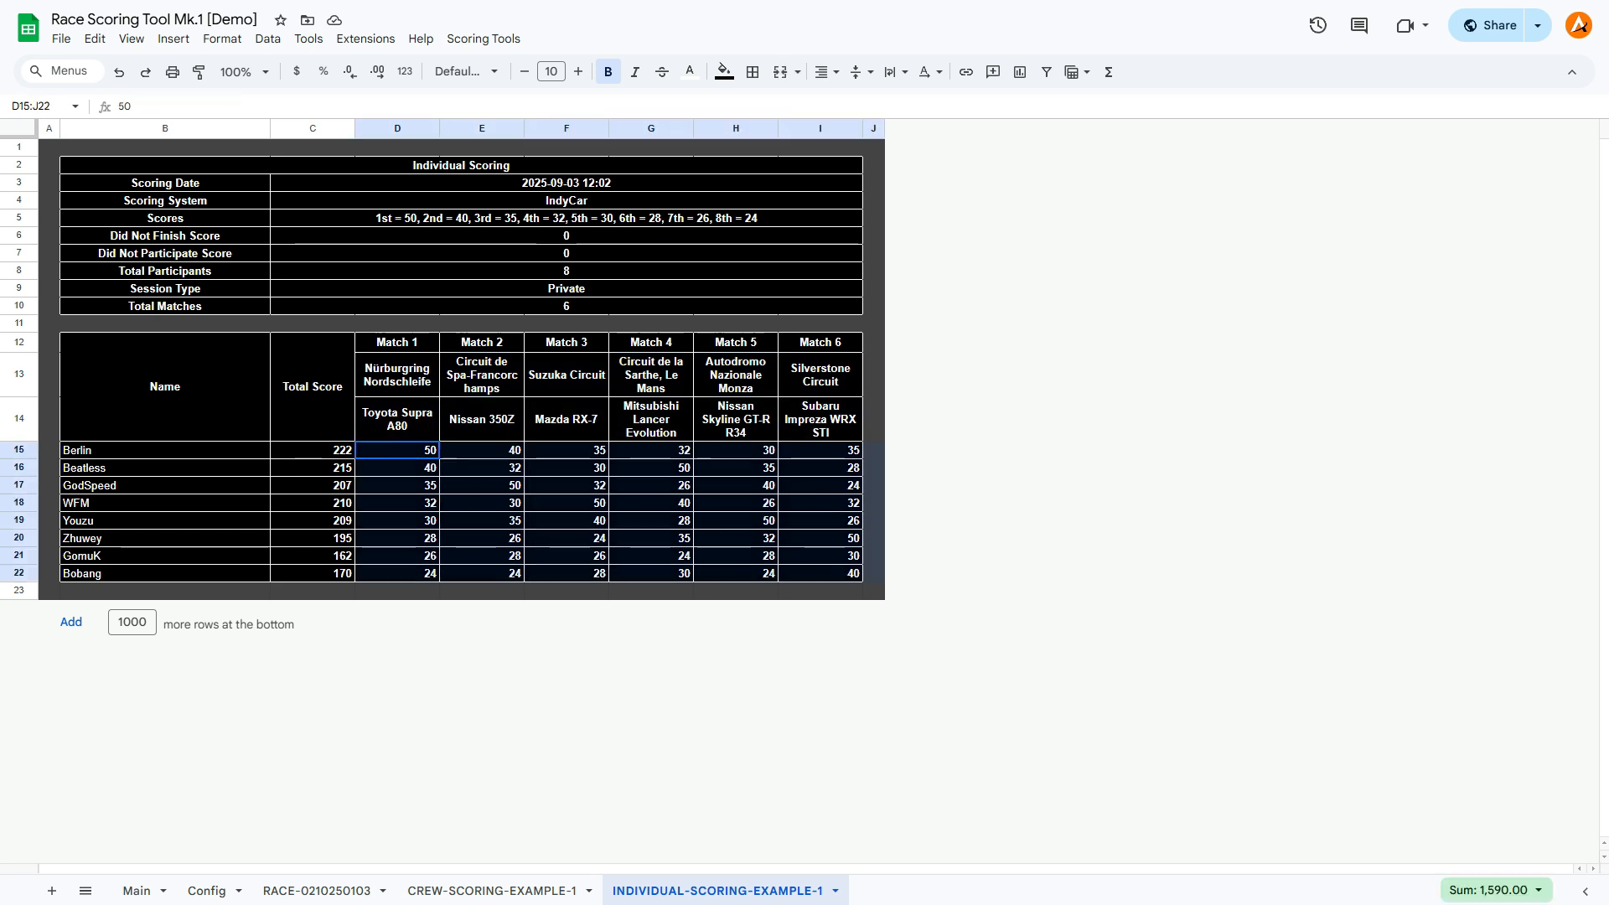
left_click(736, 591)
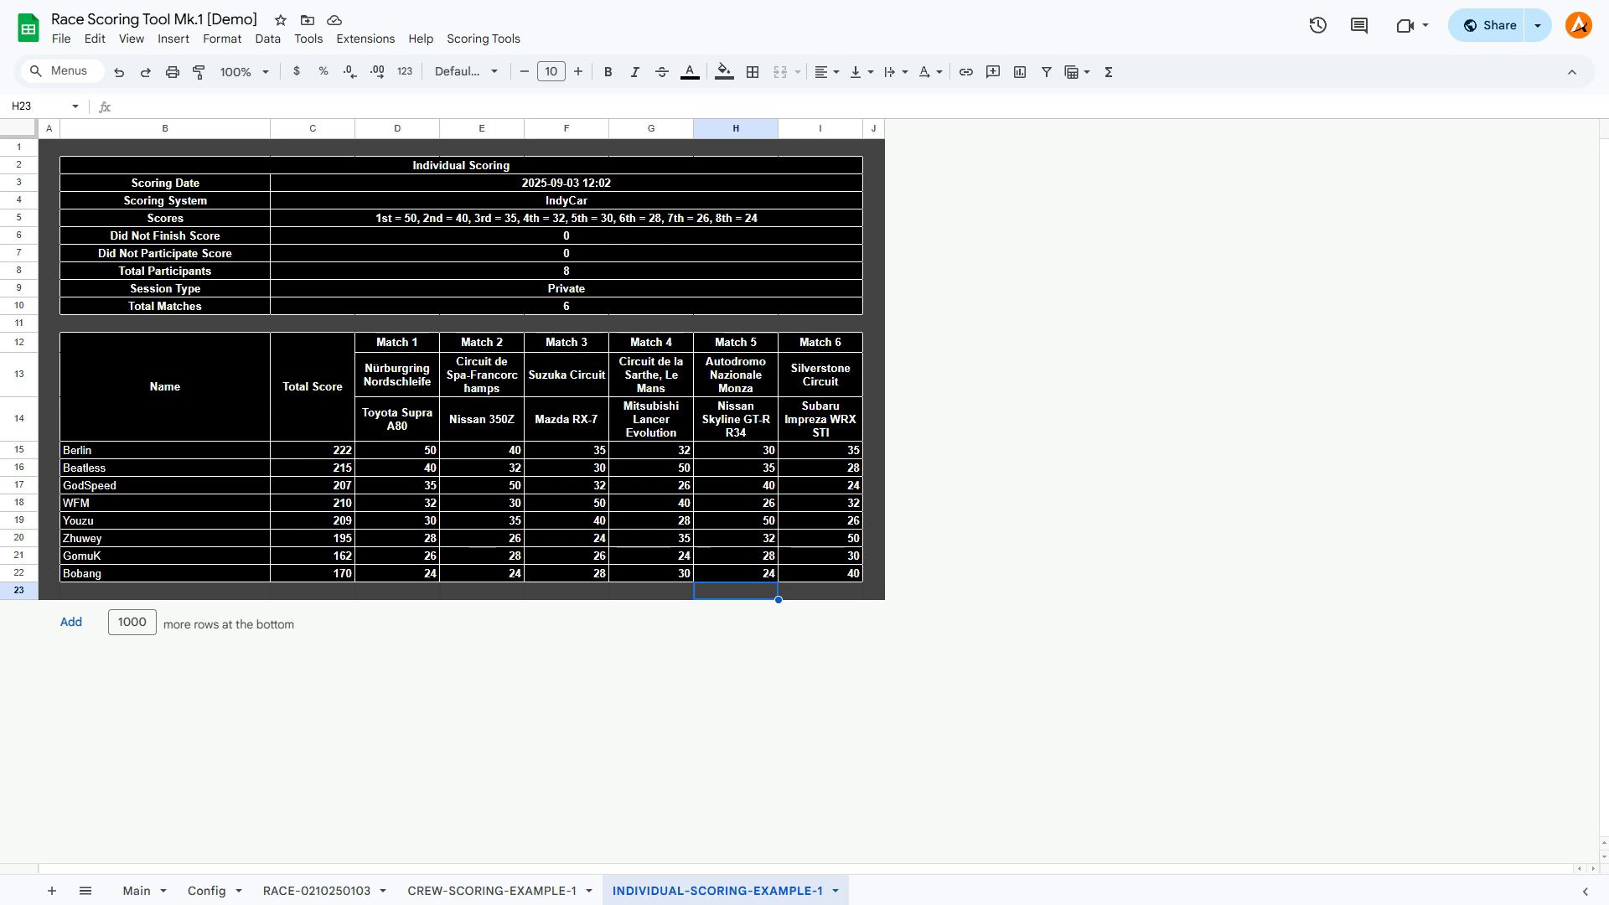
View the CREW-SCORING-EXAMPLE-1 sheet, and return to the new race sheet to look over its crew blocks.
left_click(492, 889)
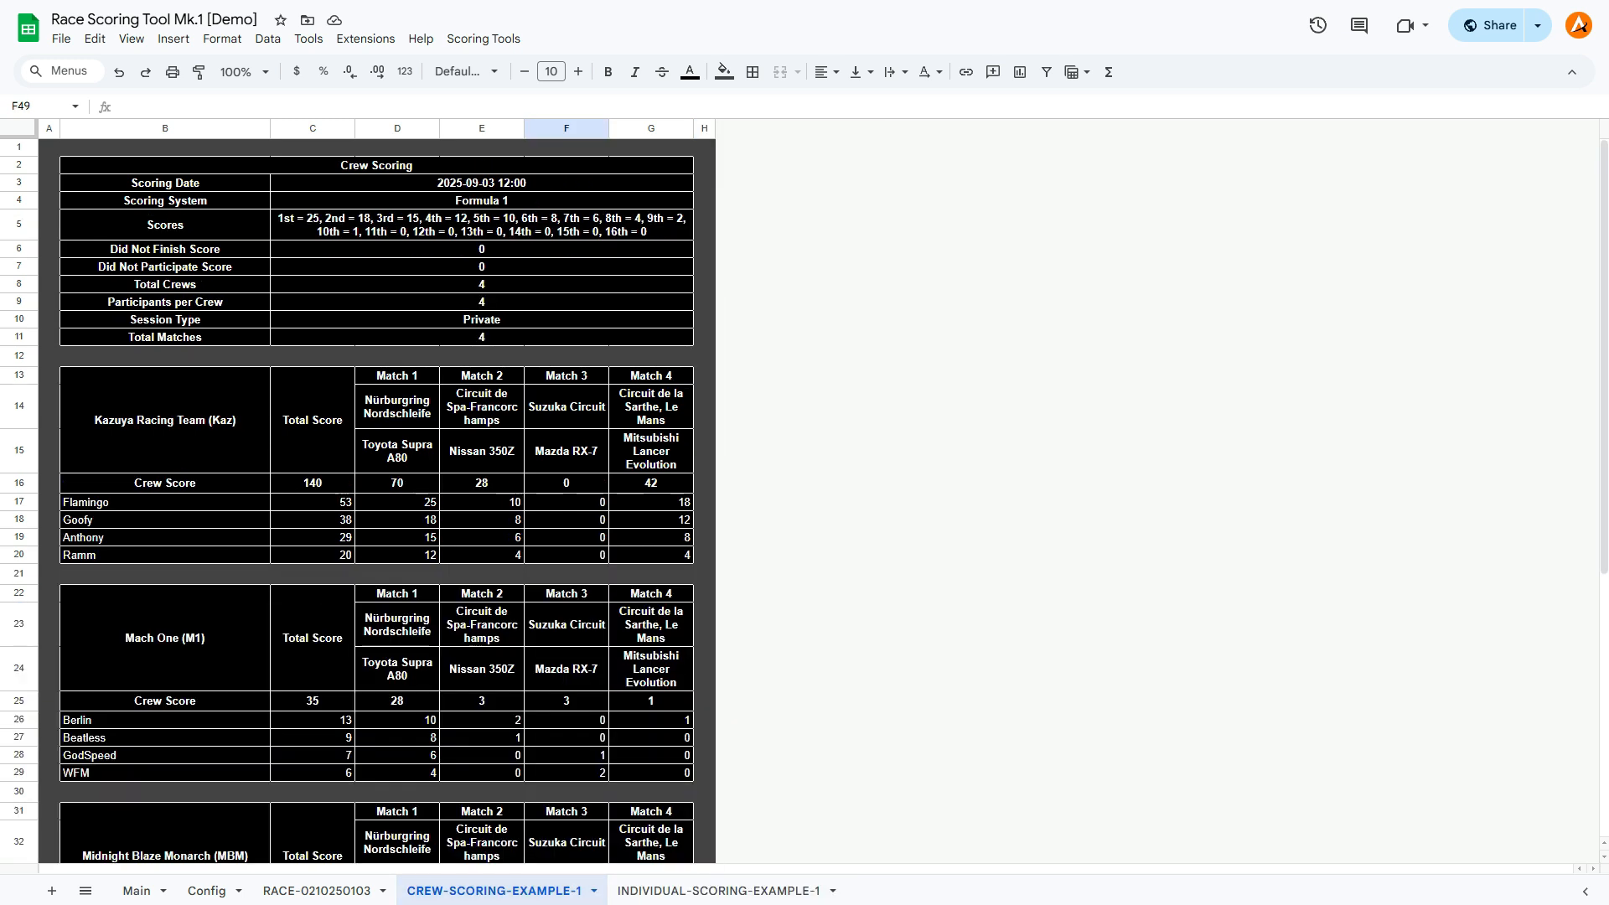
left_click(317, 890)
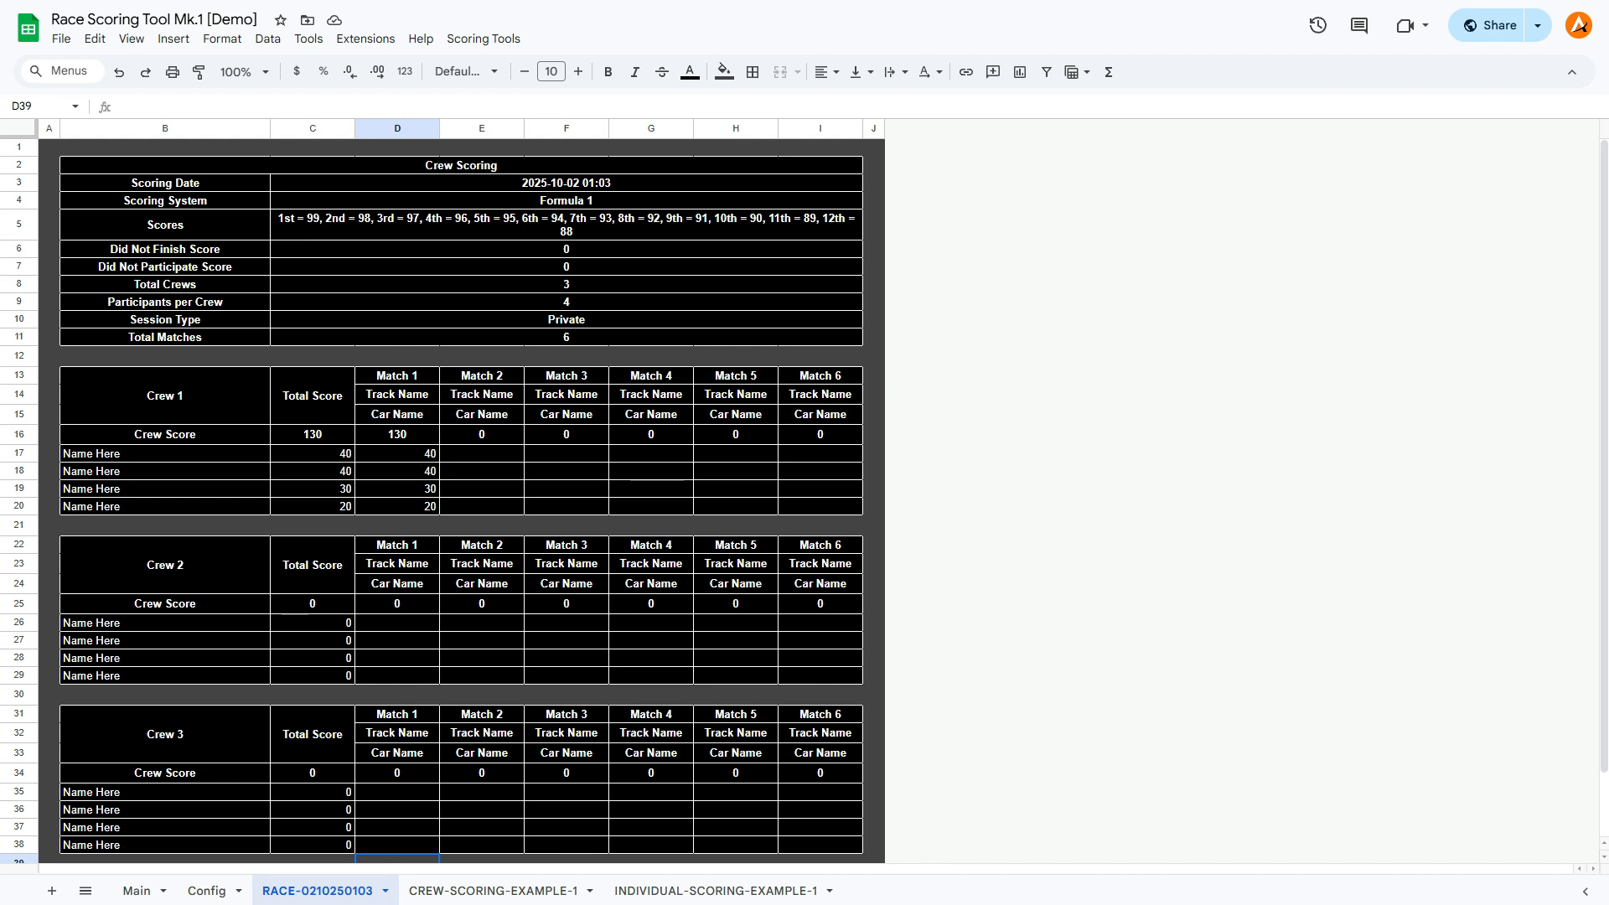
scroll(805, 503, "down", 2)
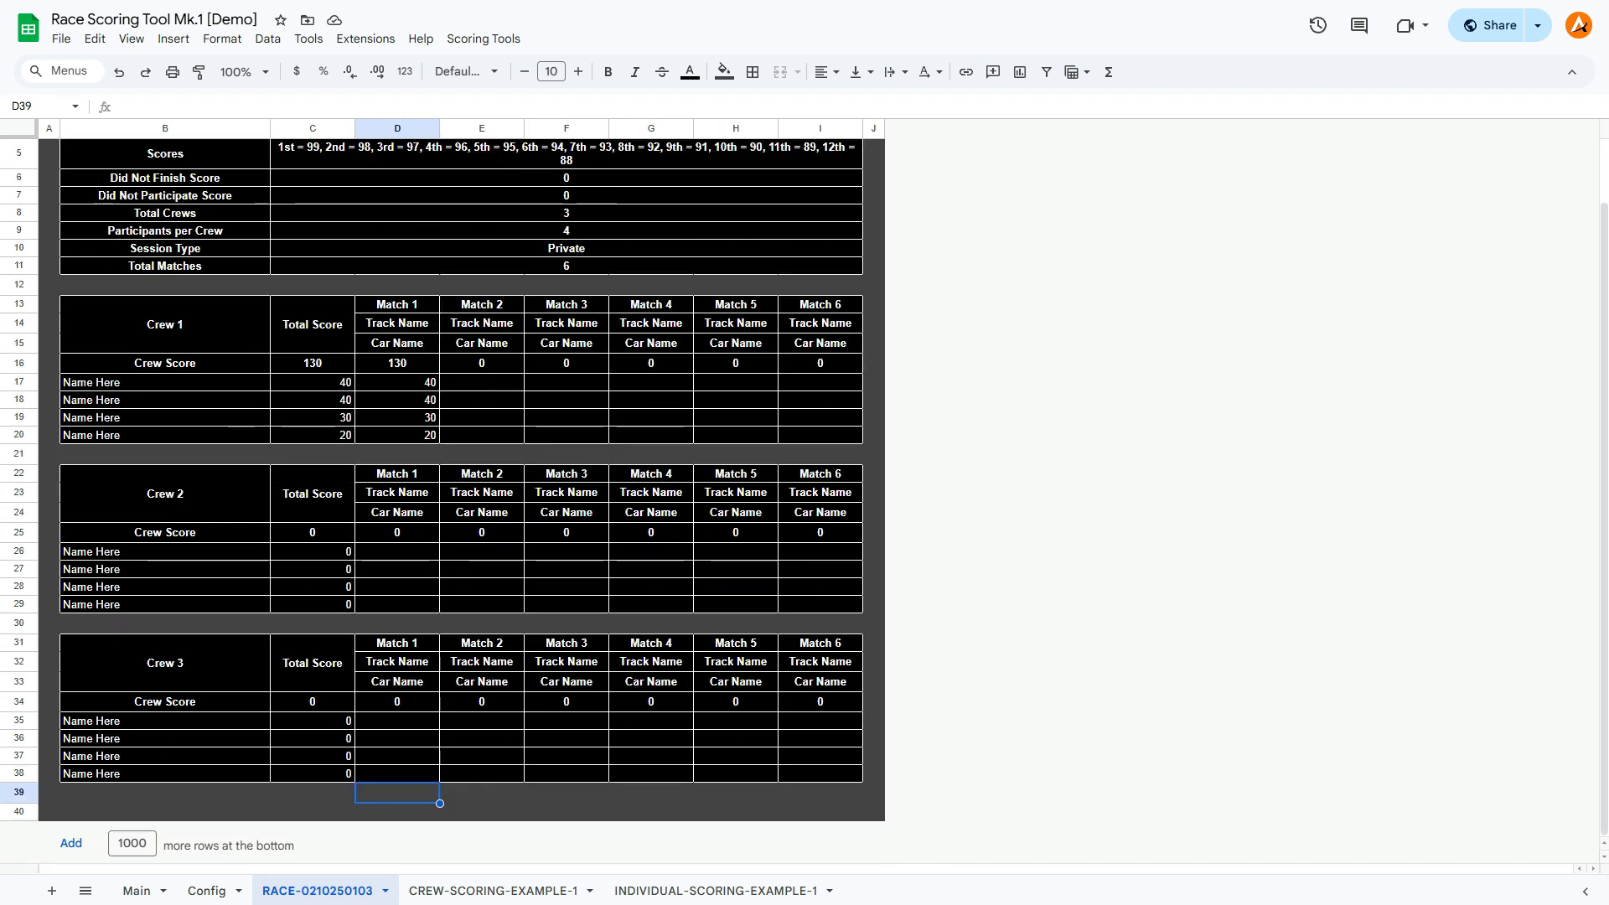
scroll(461, 503, "up", 2)
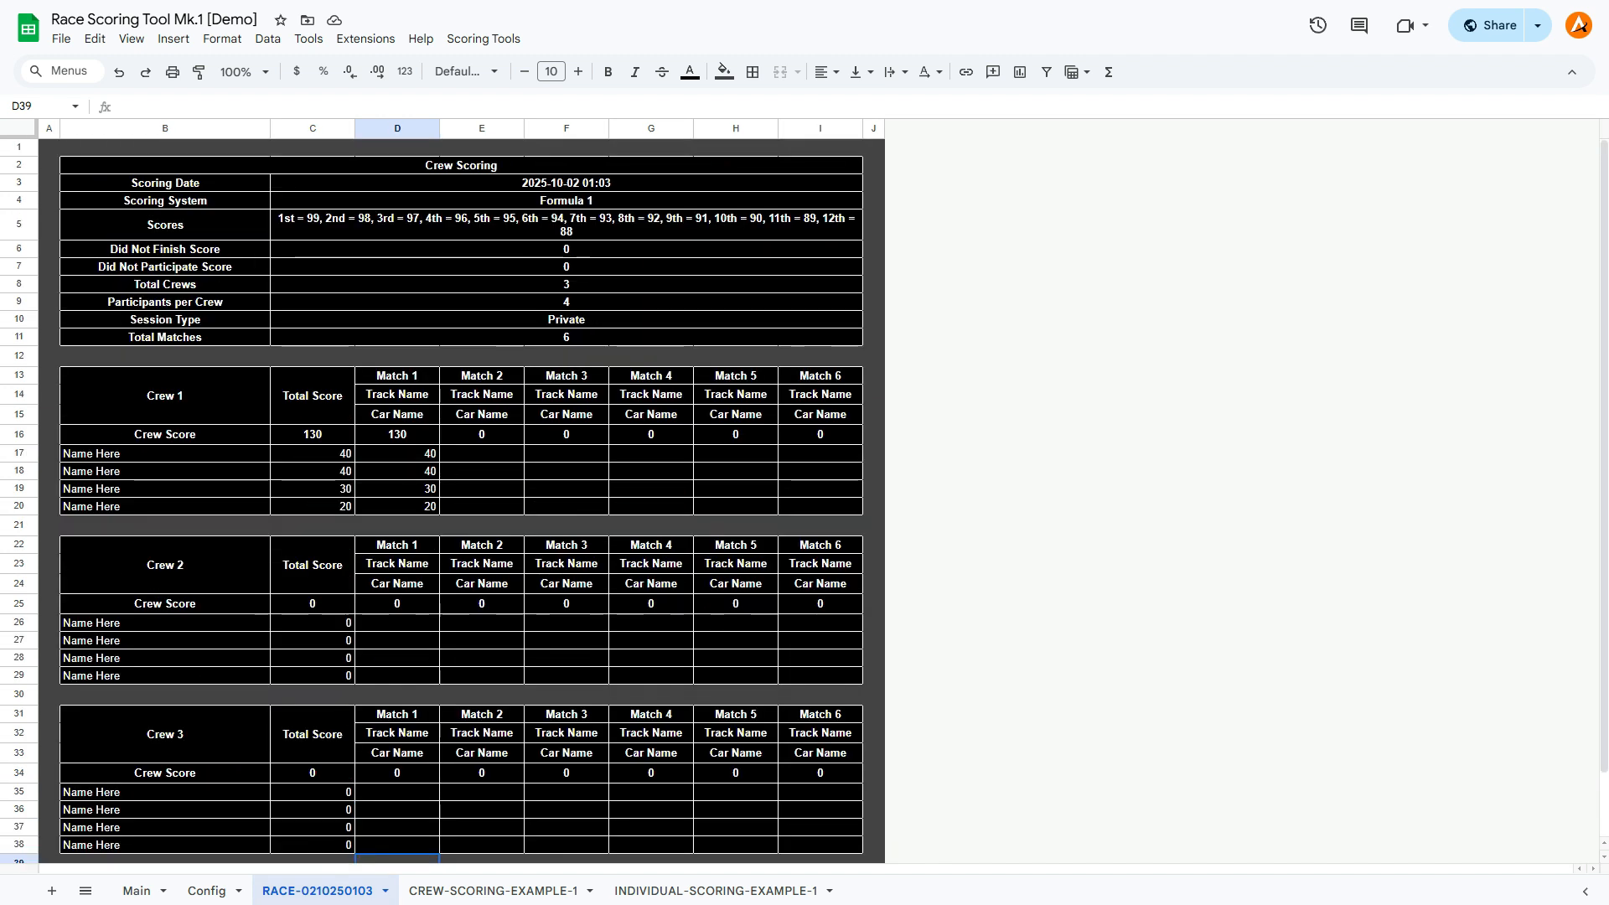